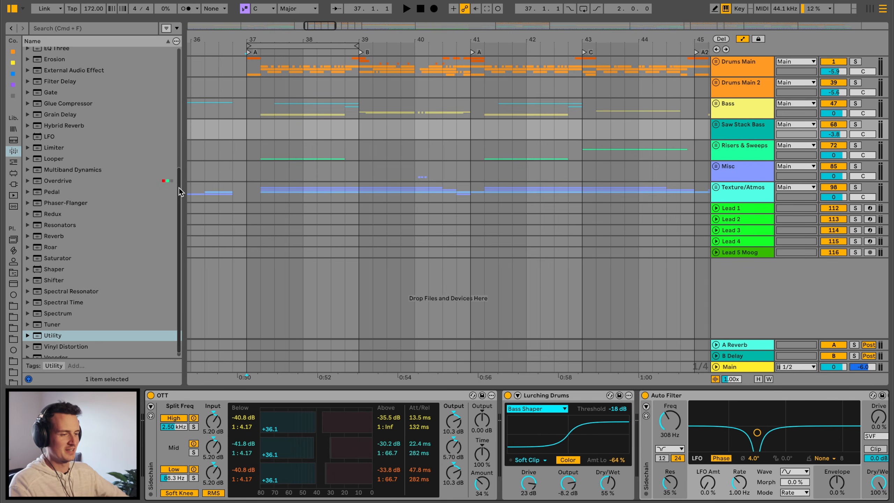
# Play the arrangement from just before marker A, then place the insert marker at bar 37 on the Drums Main group
pyautogui.click(235, 126)
pyautogui.press('space')
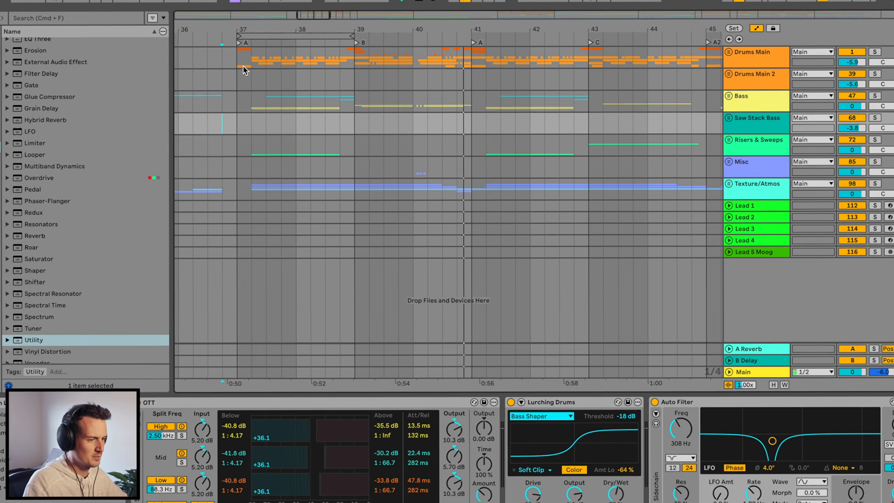
pyautogui.click(243, 65)
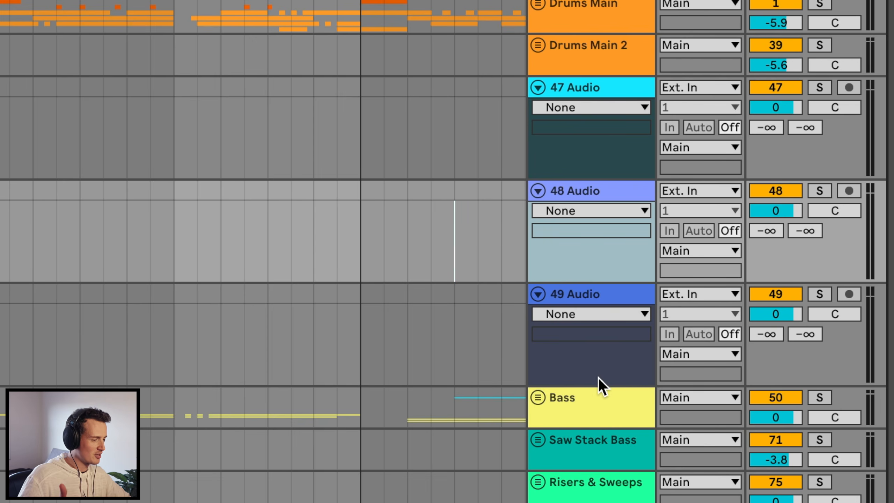
# Group the three audio tracks 47 to 49 together and fold the new group
pyautogui.click(574, 294)
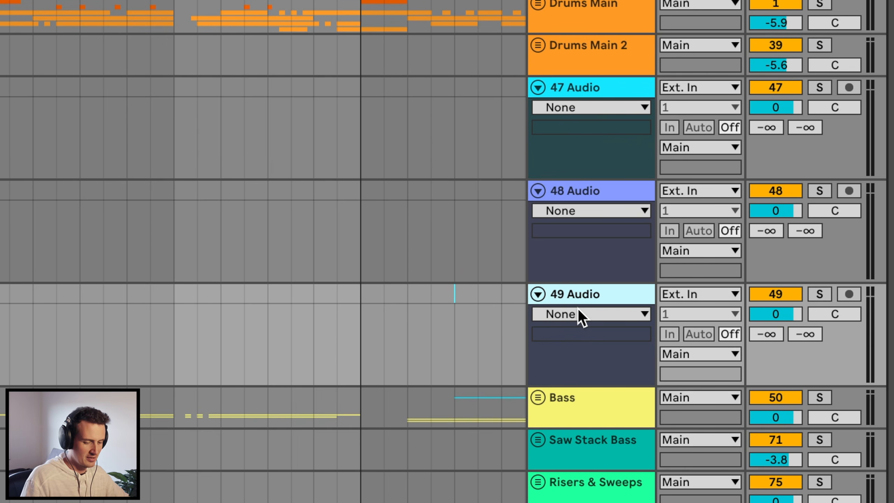
pyautogui.keyDown('shift'); pyautogui.click(603, 88); pyautogui.keyUp('shift')
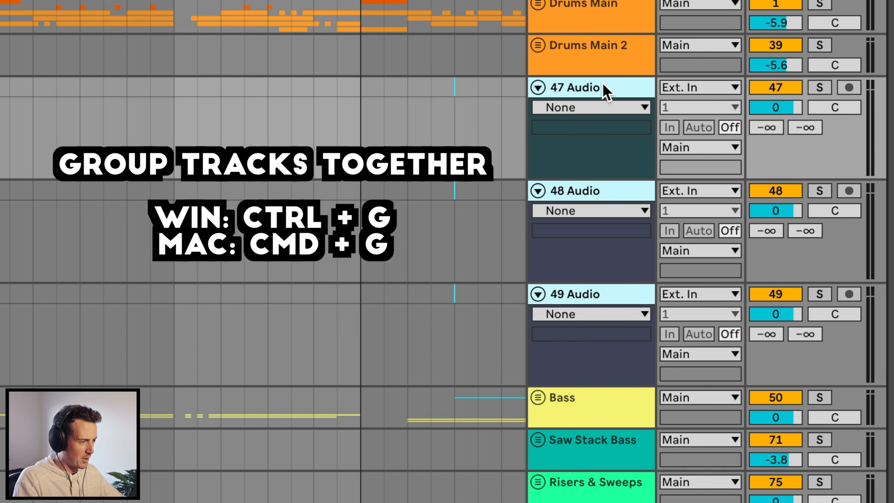
pyautogui.press('super+g')
pyautogui.click(537, 87)
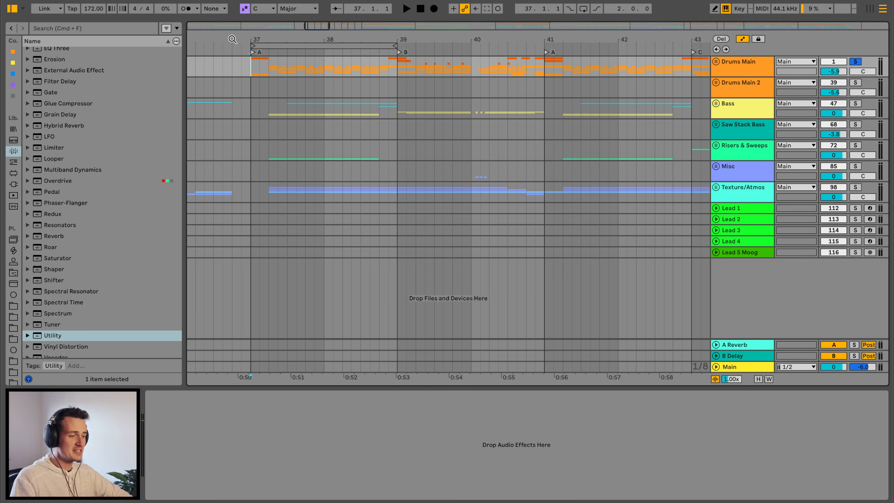
# Add a Glue Compressor to the Drums Main group and lower its threshold to -17.8 dB during playback
pyautogui.moveTo(232, 39); pyautogui.dragTo(233, 51)
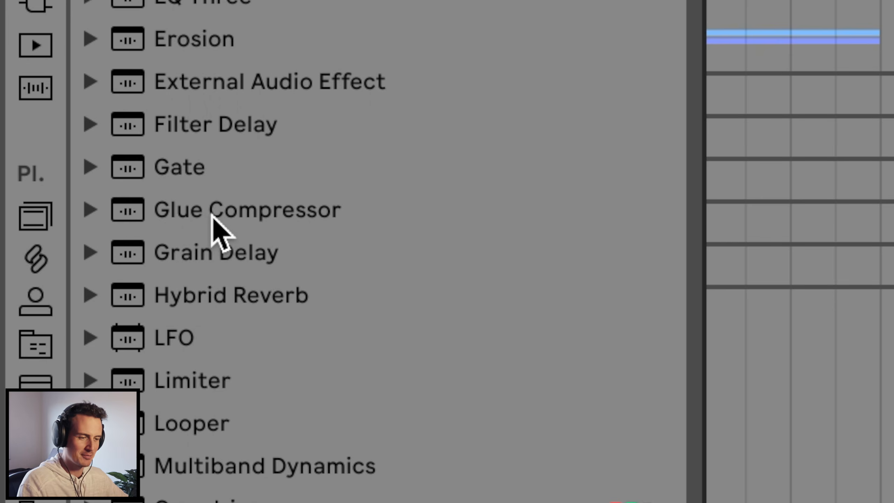
pyautogui.moveTo(59, 242); pyautogui.dragTo(196, 395)
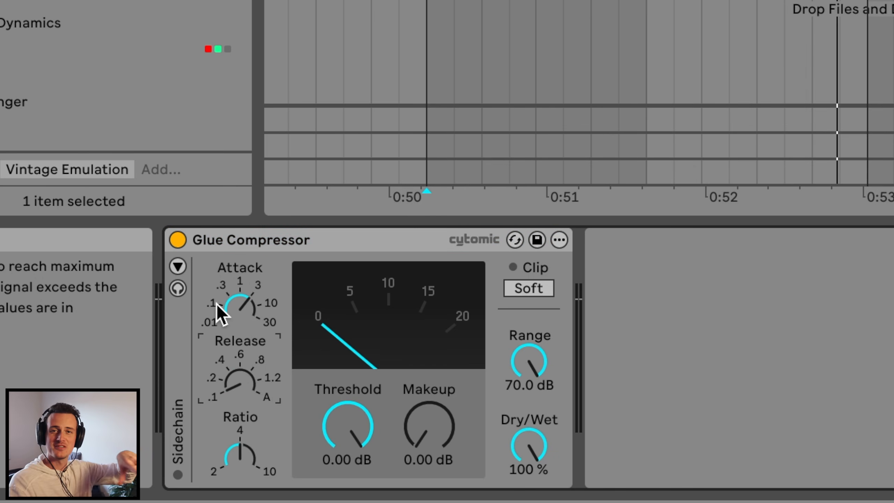
pyautogui.press('space')
pyautogui.moveTo(347, 423); pyautogui.dragTo(347, 486)
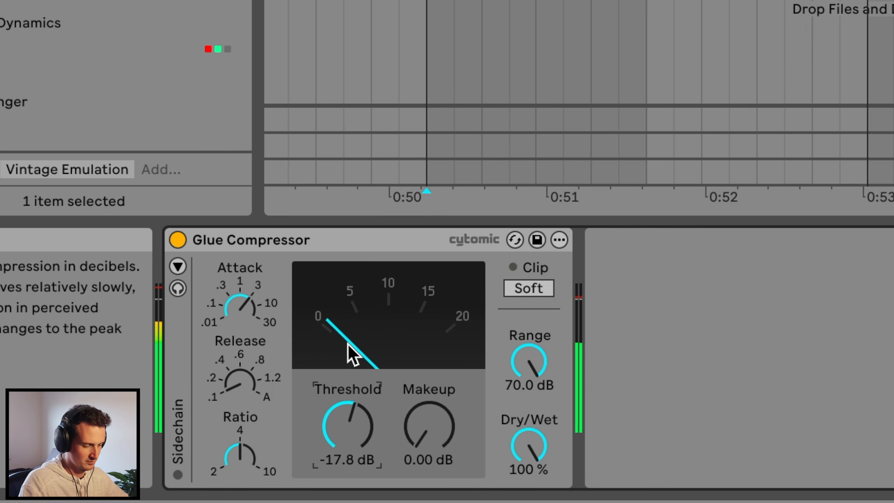
pyautogui.press('space')
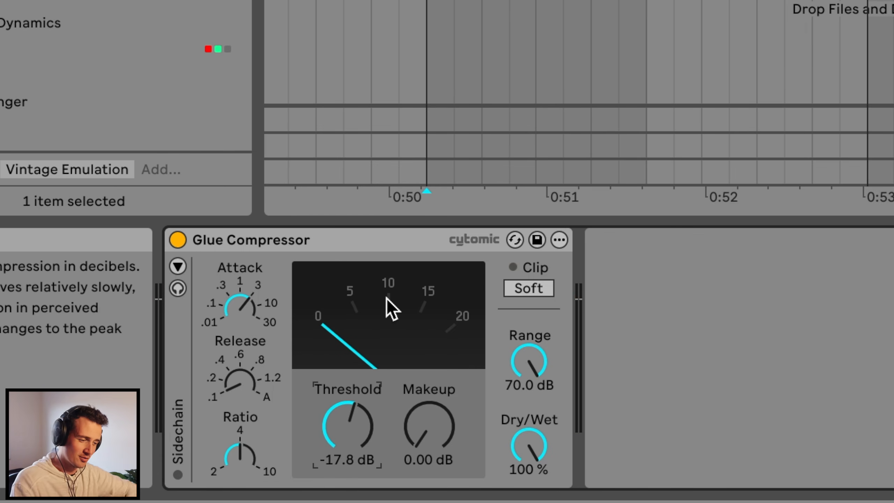
# Set the Glue Compressor's makeup gain to 4.13 dB while listening to the soloed drums
pyautogui.press('space')
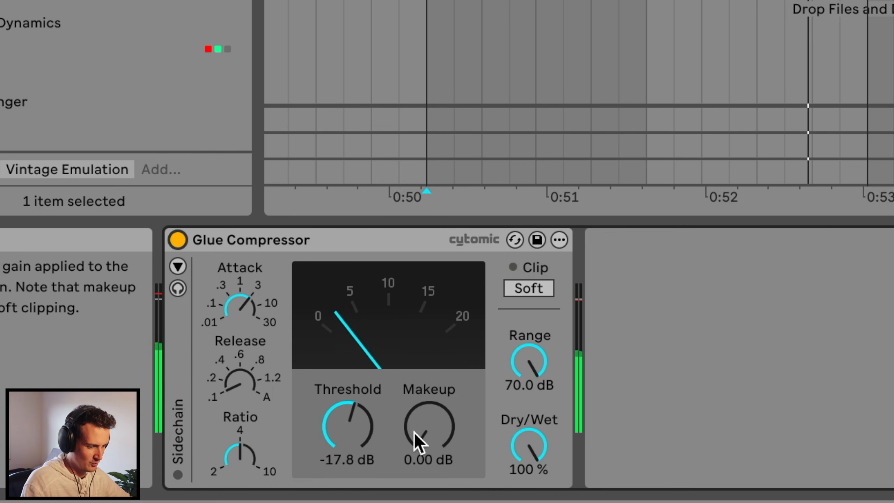
pyautogui.moveTo(414, 433); pyautogui.dragTo(414, 406)
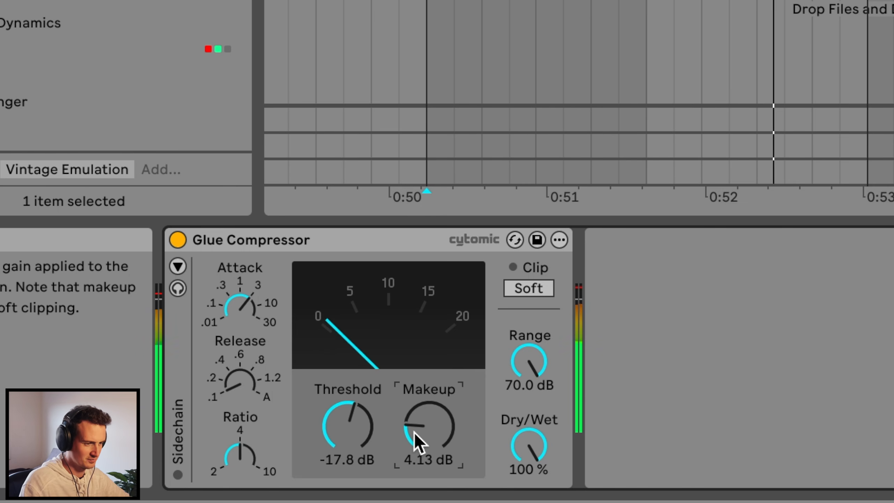
pyautogui.press('space')
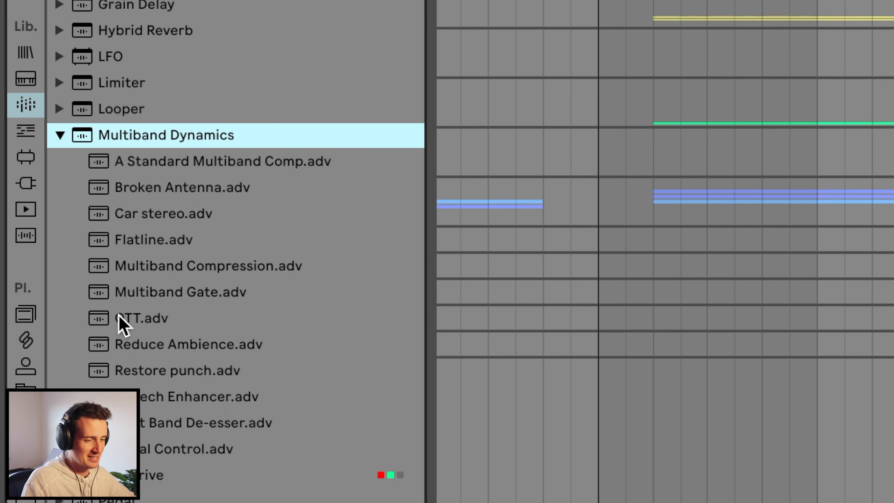
# Insert the Multiband Dynamics OTT preset ahead of the Glue Compressor and reduce its Amount to 28 %
pyautogui.moveTo(119, 316); pyautogui.dragTo(144, 428)
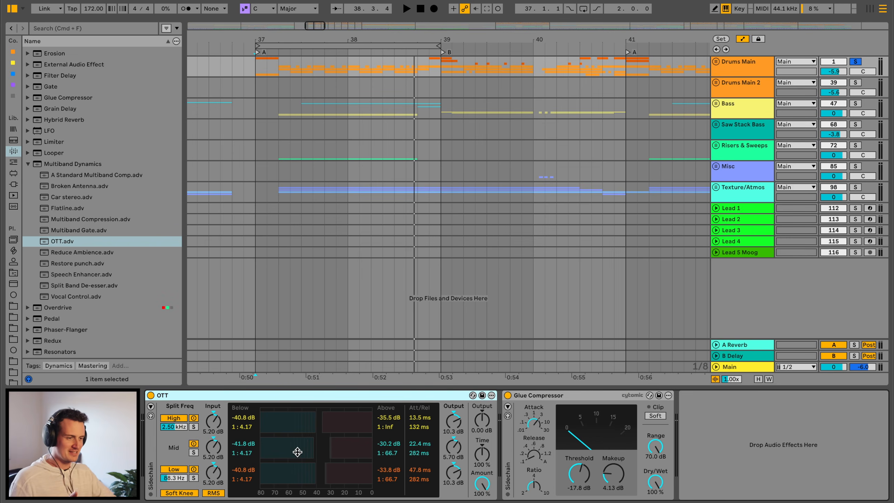
pyautogui.press('space')
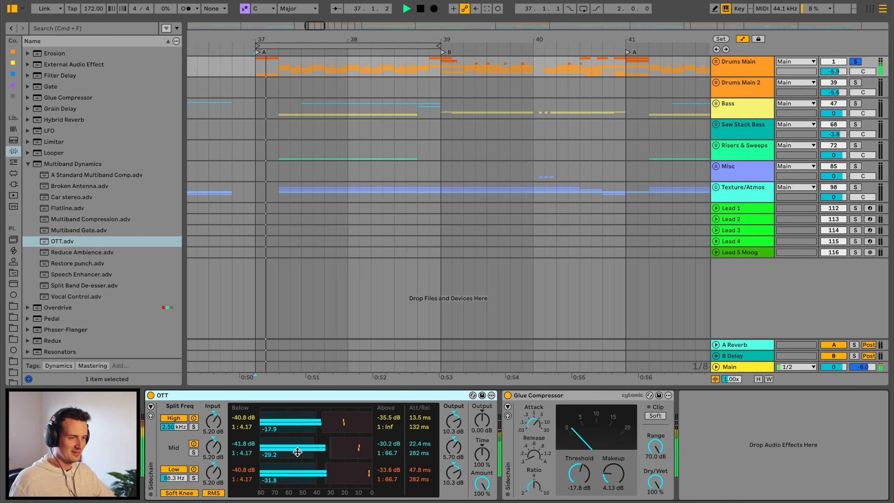
pyautogui.moveTo(482, 482); pyautogui.dragTo(483, 483)
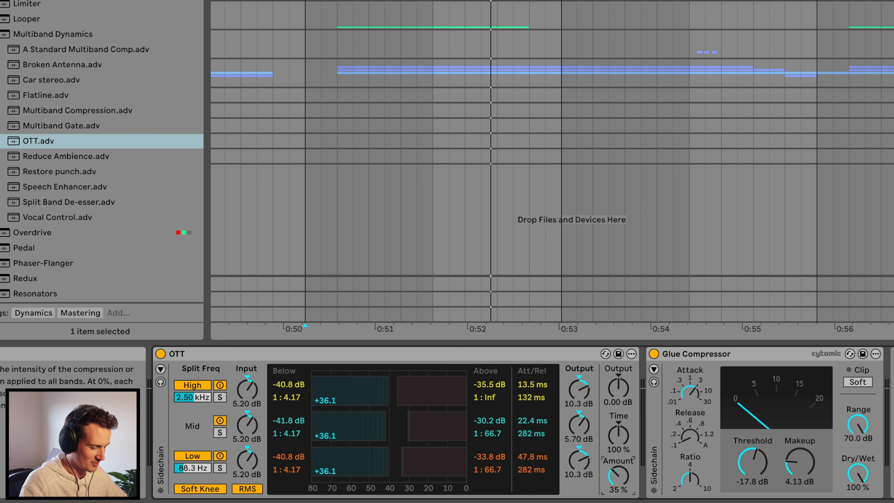
pyautogui.press('space')
pyautogui.moveTo(619, 475)
pyautogui.mouseDown()
pyautogui.moveTo(618, 487)
pyautogui.moveTo(619, 453)
pyautogui.moveTo(619, 473)
pyautogui.mouseUp()
pyautogui.press('space')
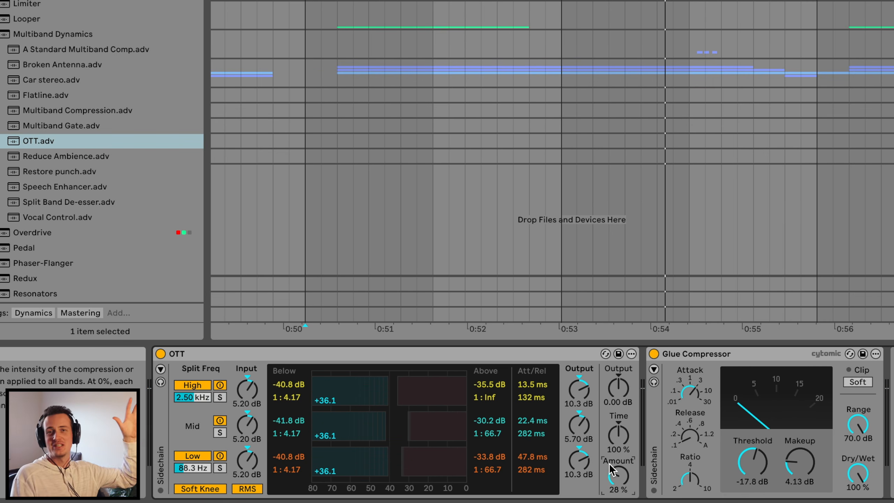
pyautogui.press('space')
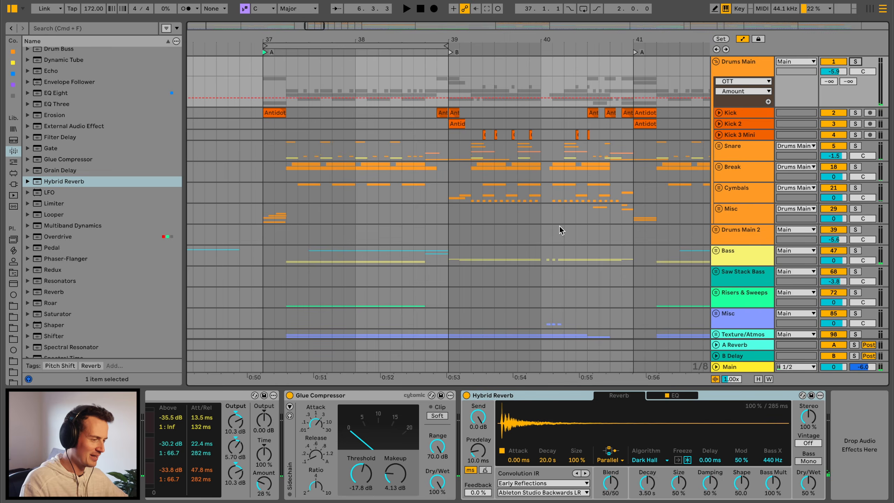
# Set the Hybrid Reverb's dry/wet to 25 % and shorten its decay to 477 ms while the drums play
pyautogui.press('space')
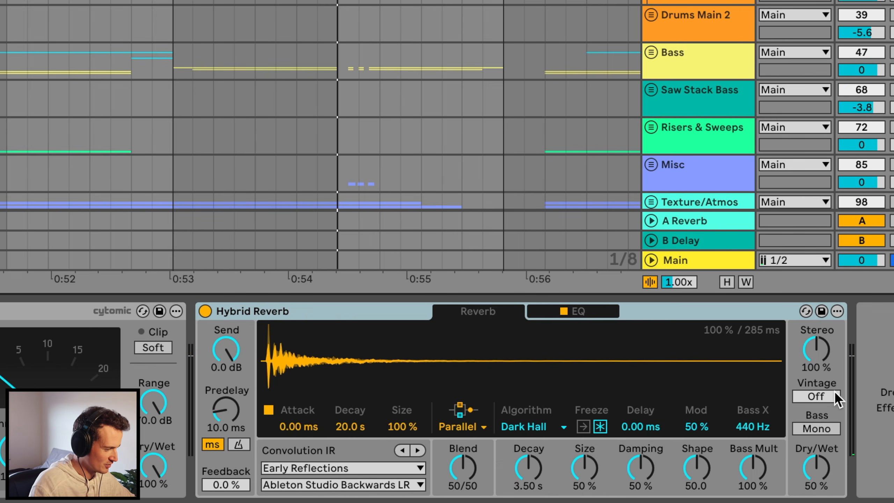
pyautogui.click(816, 468)
pyautogui.moveTo(816, 468); pyautogui.dragTo(817, 487)
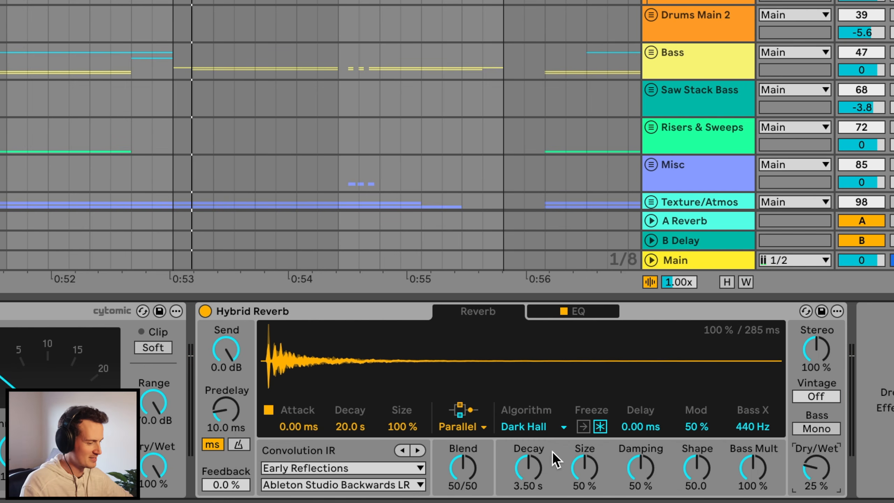
pyautogui.moveTo(528, 468)
pyautogui.mouseDown()
pyautogui.moveTo(528, 483)
pyautogui.moveTo(528, 465)
pyautogui.mouseUp()
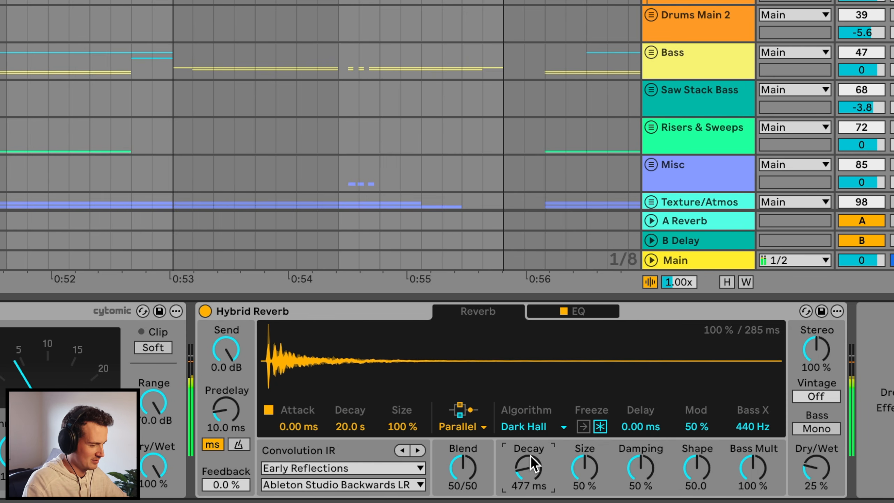
# Fine-tune the Hybrid Reverb's dry/wet to 21 % while auditioning the soloed drums
pyautogui.moveTo(816, 468)
pyautogui.mouseDown()
pyautogui.moveTo(816, 458)
pyautogui.moveTo(817, 478)
pyautogui.mouseUp()
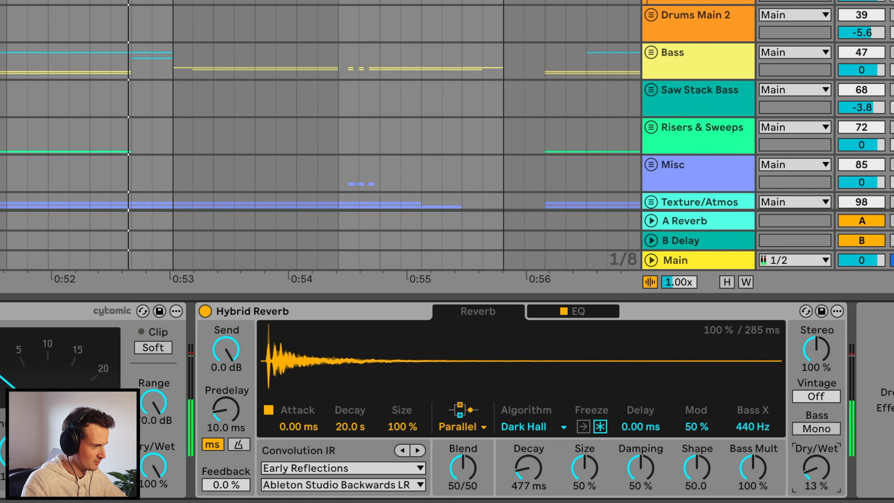
pyautogui.press('space')
pyautogui.press('space')
pyautogui.moveTo(817, 482)
pyautogui.mouseDown()
pyautogui.moveTo(818, 470)
pyautogui.moveTo(817, 481)
pyautogui.mouseUp()
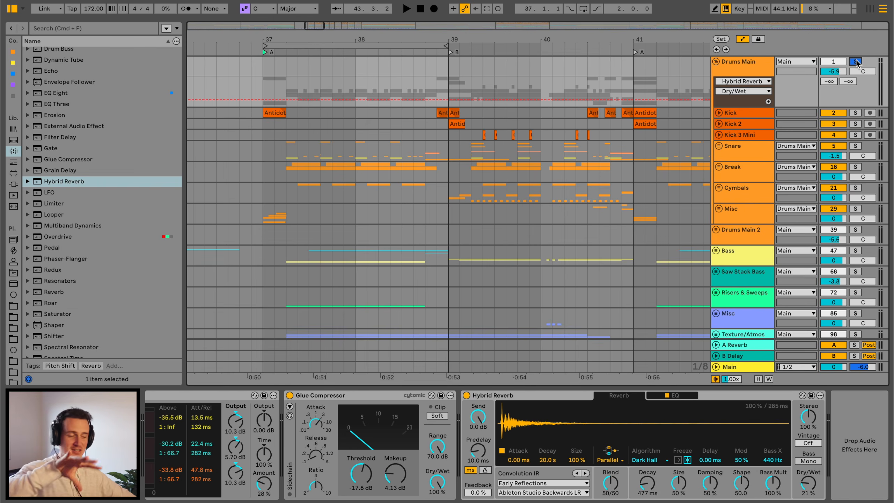
pyautogui.press('space')
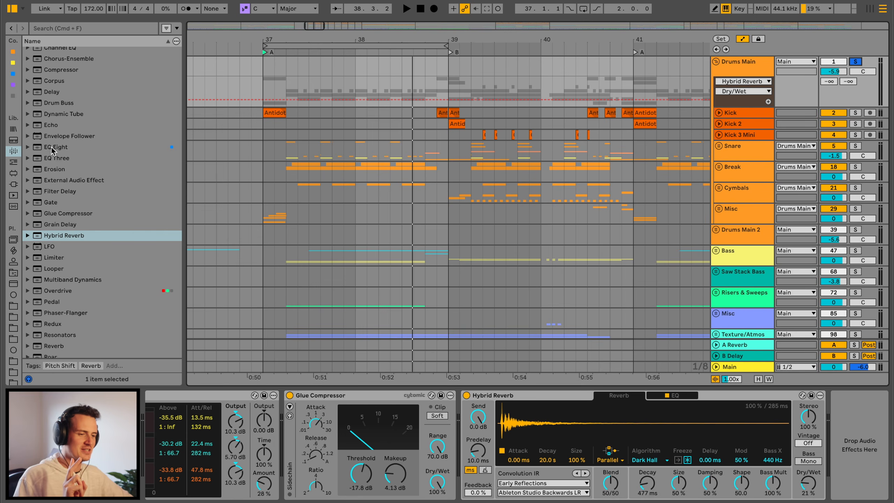
# Add EQ Eight after the Hybrid Reverb, sweep band 2, and settle on a 3.60 dB boost at 1.29 kHz
pyautogui.doubleClick(51, 148)
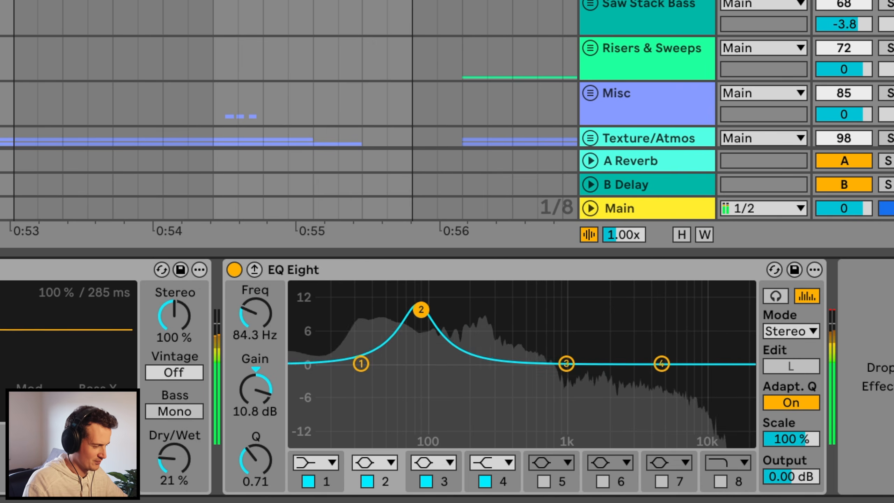
pyautogui.moveTo(420, 309); pyautogui.dragTo(616, 325)
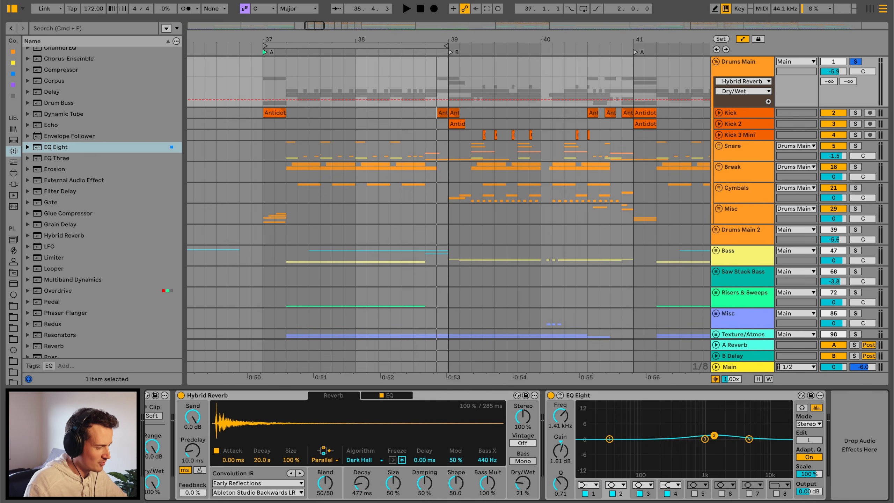
pyautogui.moveTo(713, 435); pyautogui.dragTo(684, 416)
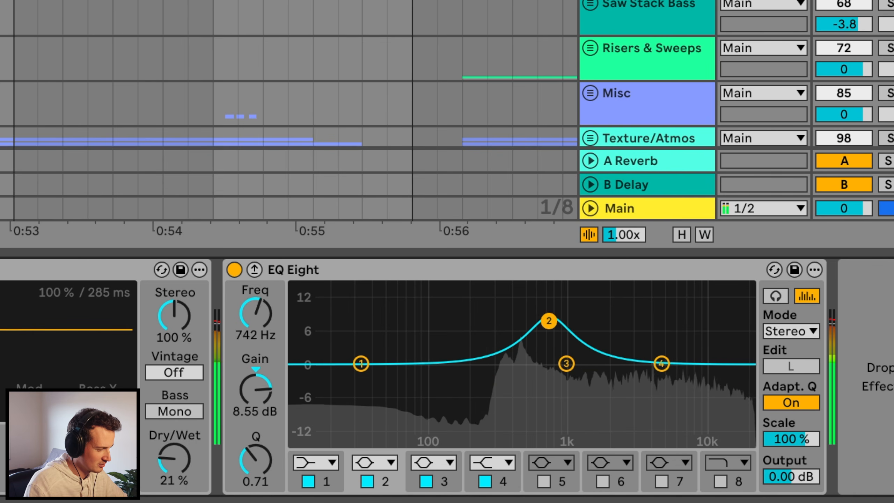
pyautogui.moveTo(549, 321); pyautogui.dragTo(571, 326)
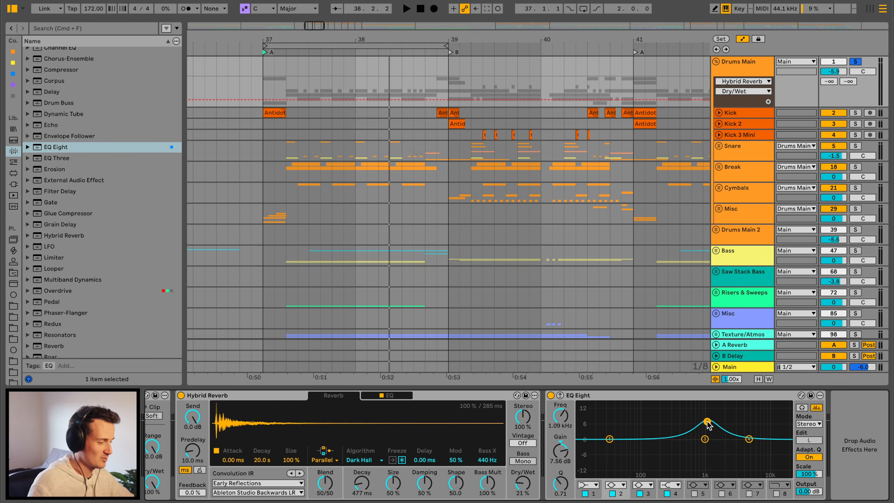
pyautogui.moveTo(707, 421); pyautogui.dragTo(727, 419)
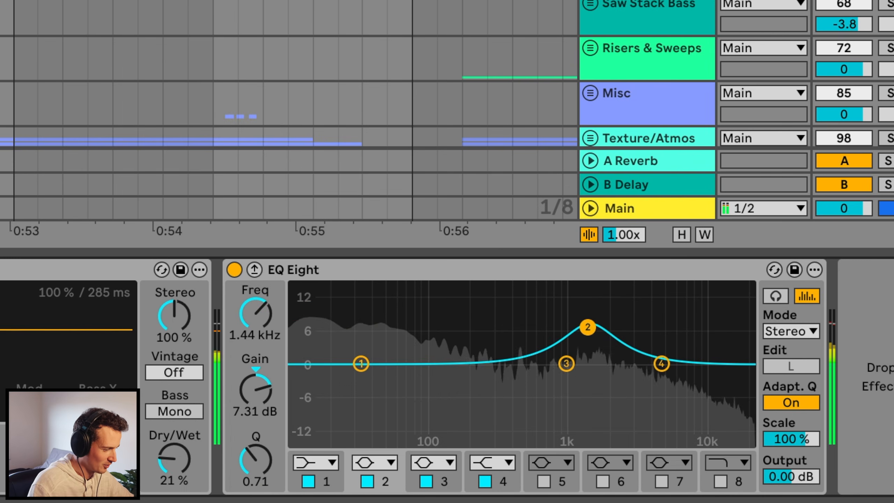
pyautogui.moveTo(614, 321); pyautogui.dragTo(581, 345)
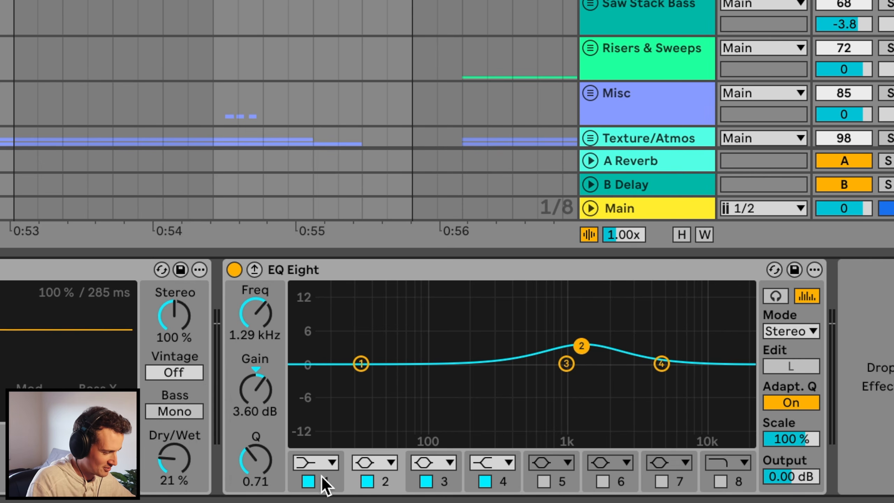
# With EQ Eight's band 1 off, use band 3 to cut about 4.6 dB just above 408 Hz and compare the EQ on and off
pyautogui.moveTo(564, 367); pyautogui.dragTo(513, 386)
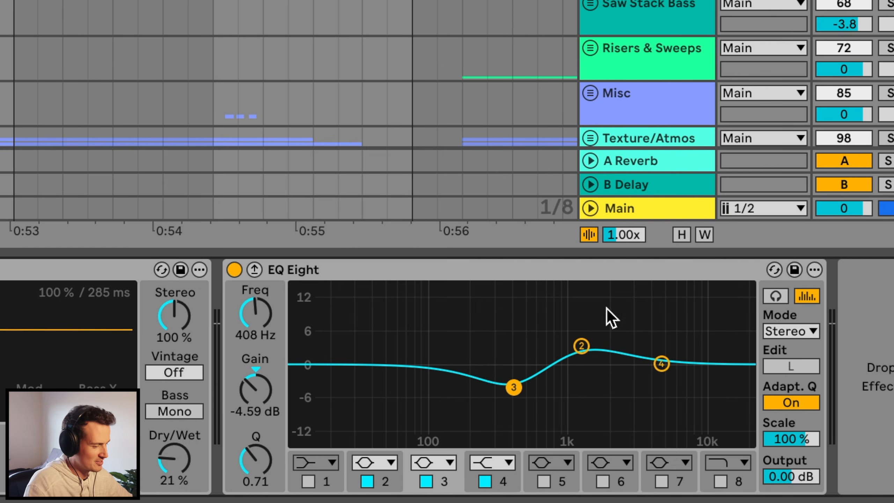
pyautogui.press('space')
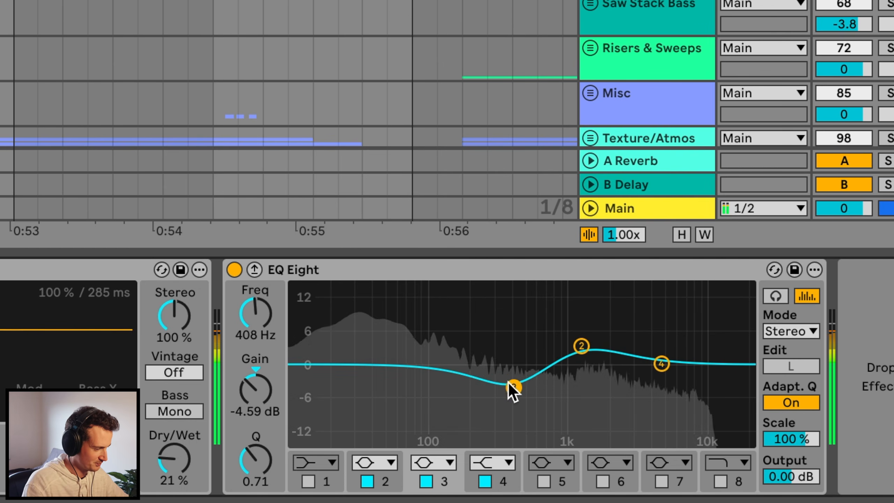
pyautogui.moveTo(512, 386); pyautogui.dragTo(524, 389)
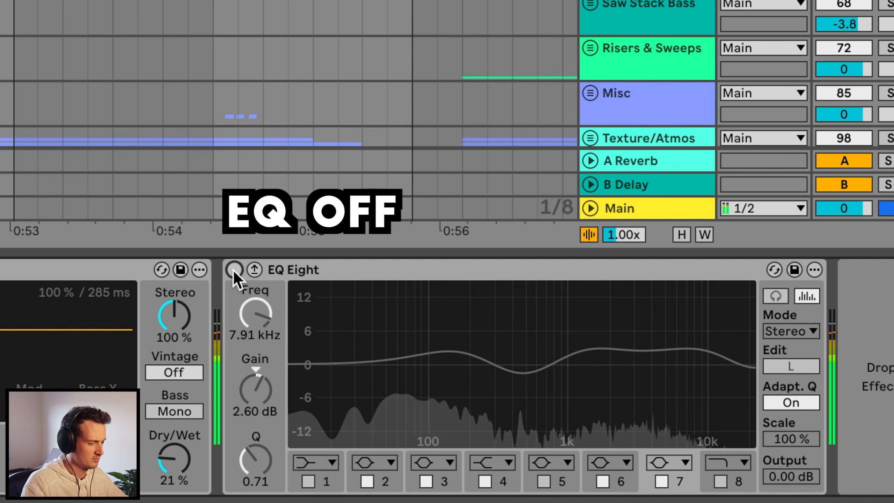
pyautogui.click(233, 269)
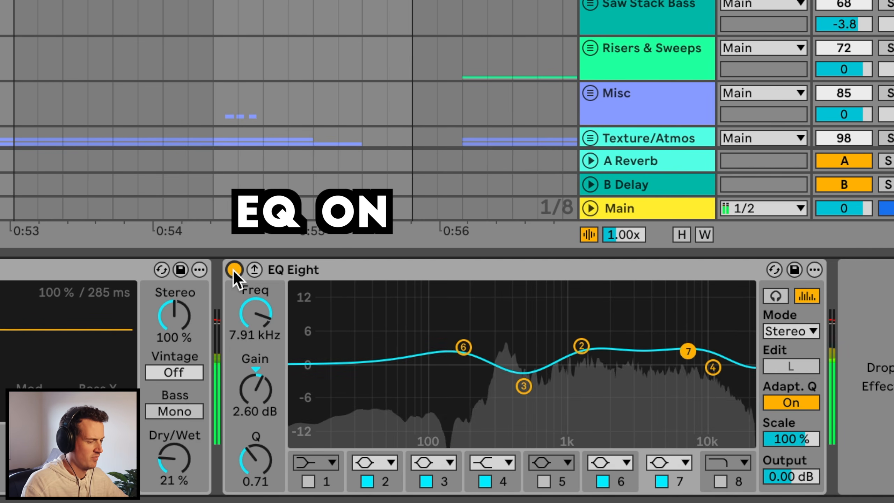
pyautogui.click(233, 269)
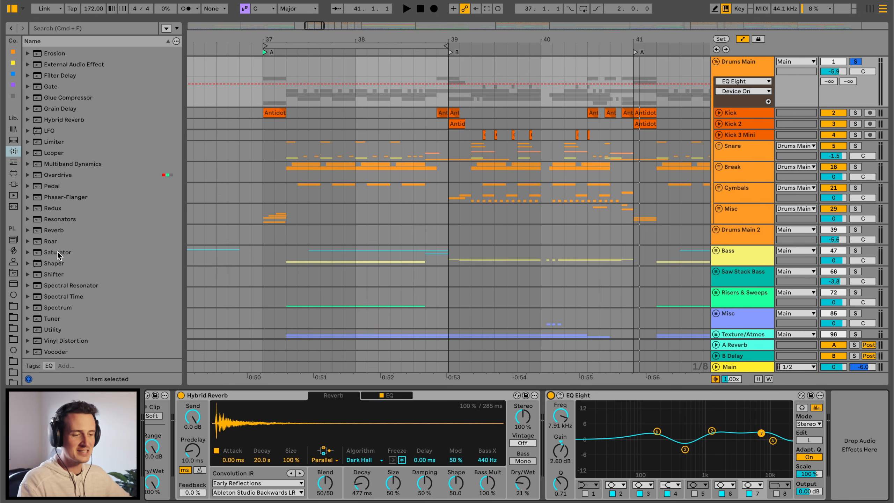
# Add a Saturator after EQ Eight in Soft Clip mode and, with the drums playing, settle its drive at 4.6 dB
pyautogui.doubleClick(57, 252)
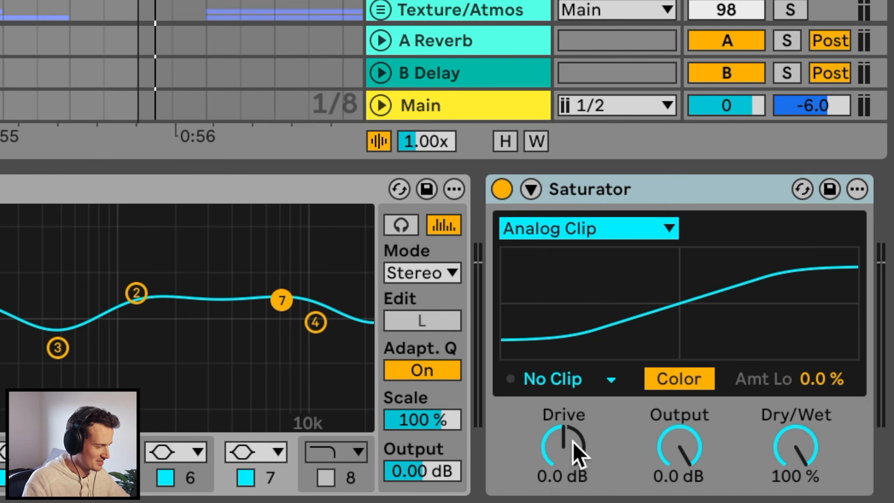
pyautogui.click(567, 383)
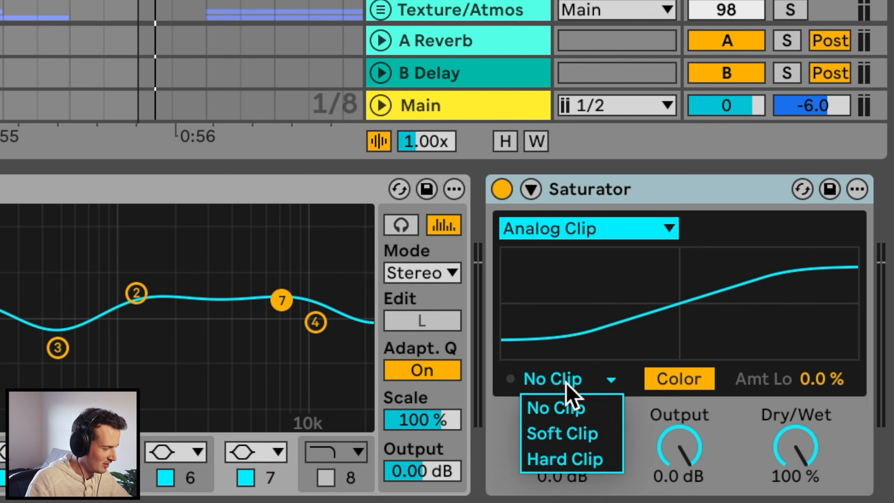
pyautogui.click(573, 431)
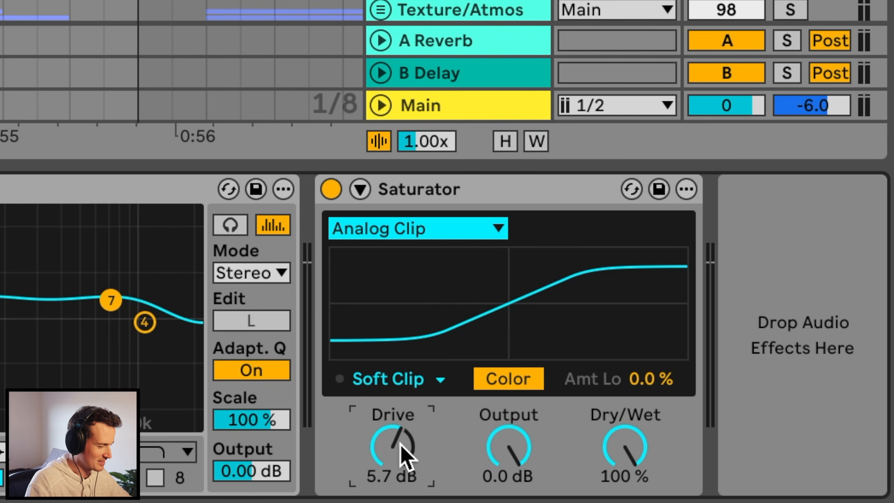
pyautogui.press('space')
pyautogui.moveTo(393, 448); pyautogui.dragTo(392, 415)
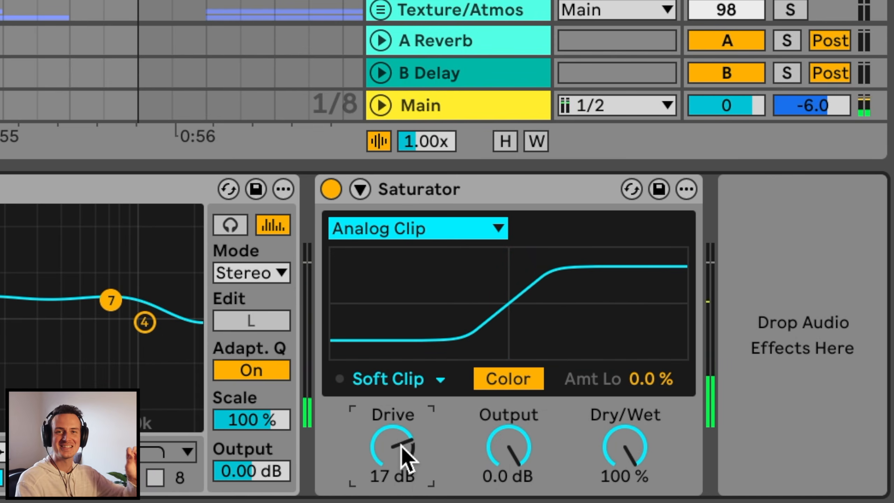
pyautogui.moveTo(392, 416); pyautogui.dragTo(399, 455)
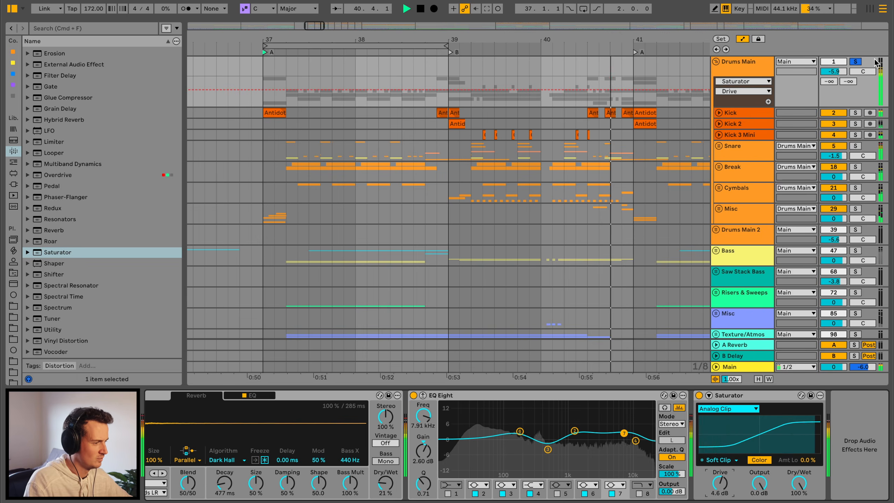
# Lower the Saturator's output to -2.9 dB and check the drums both in the full mix and soloed
pyautogui.moveTo(508, 447); pyautogui.dragTo(509, 464)
pyautogui.moveTo(759, 483); pyautogui.dragTo(759, 481)
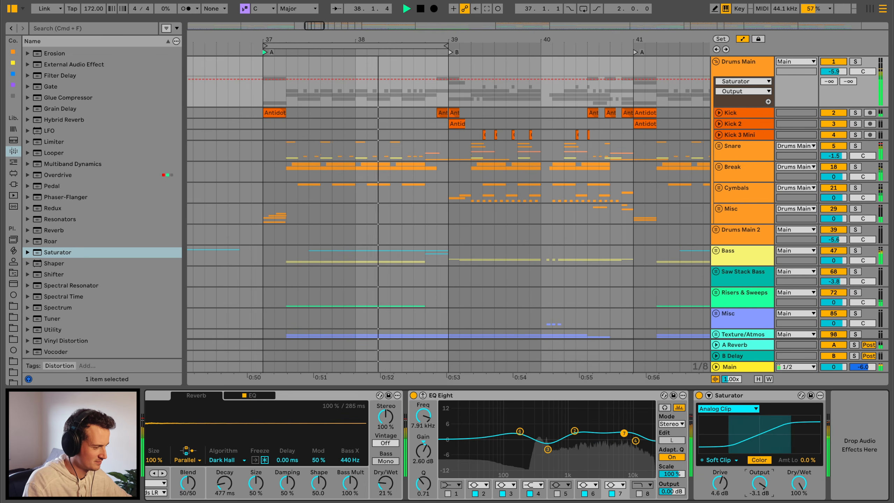
pyautogui.click(856, 62)
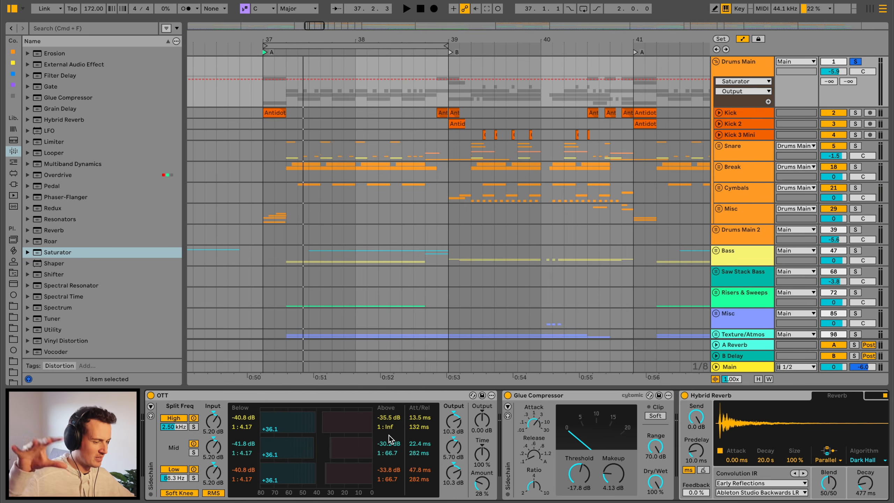
# Group all the Drums Main devices, from OTT through Saturator, into one Audio Effect Rack
pyautogui.hscroll(10, 390, 440)
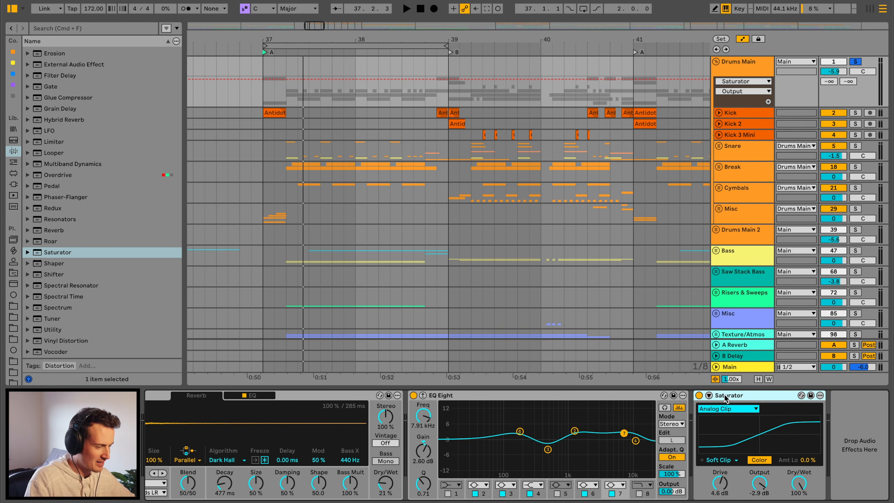
pyautogui.hscroll(-10, 462, 438)
pyautogui.click(195, 399)
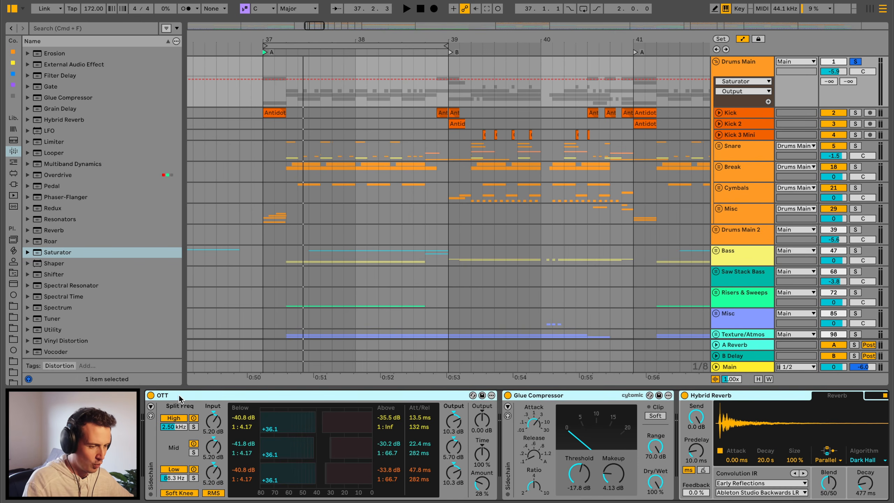
pyautogui.press('super+g')
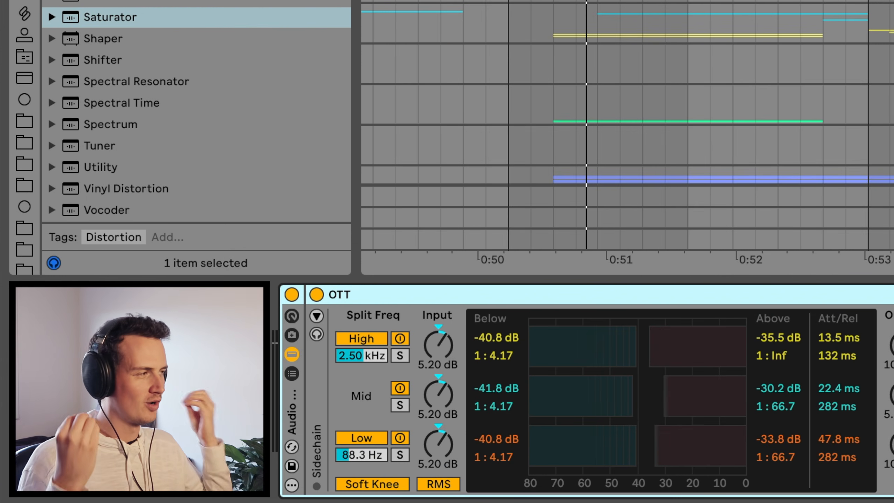
# Compare the drums over bars 37 to 41 with the whole rack off and on, soloed and in the full mix
pyautogui.click(291, 294)
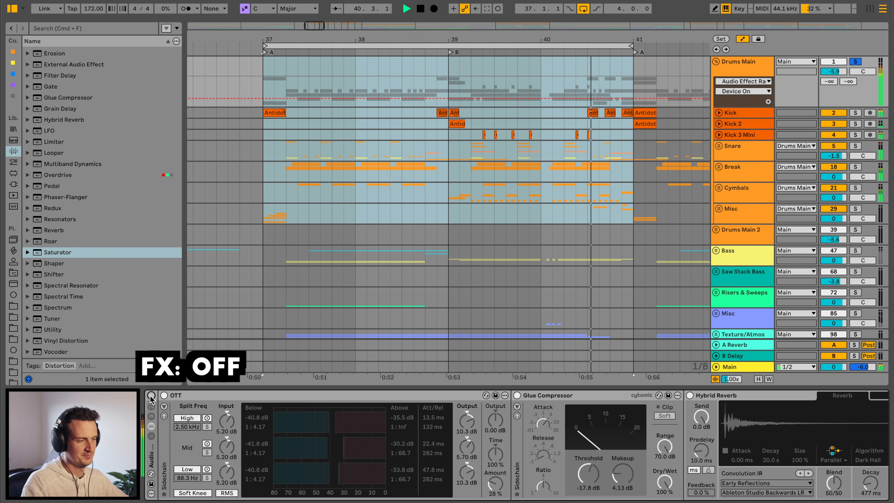
pyautogui.click(151, 396)
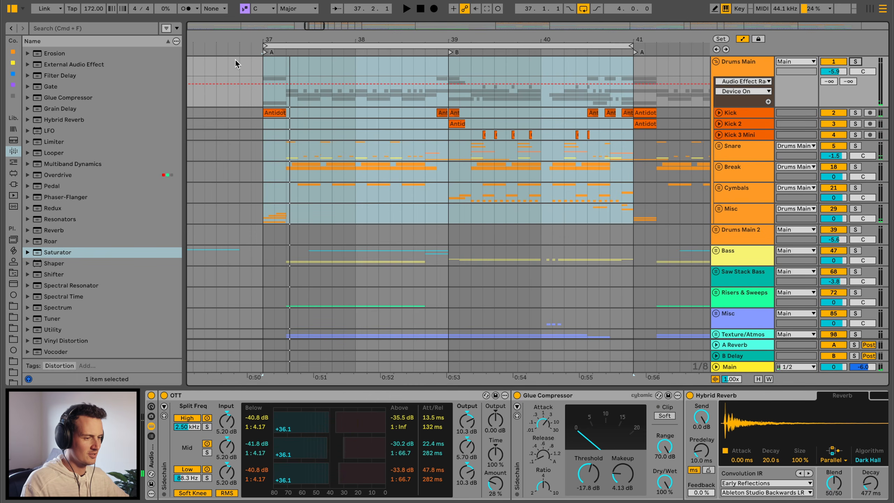
pyautogui.click(235, 60)
pyautogui.press('space')
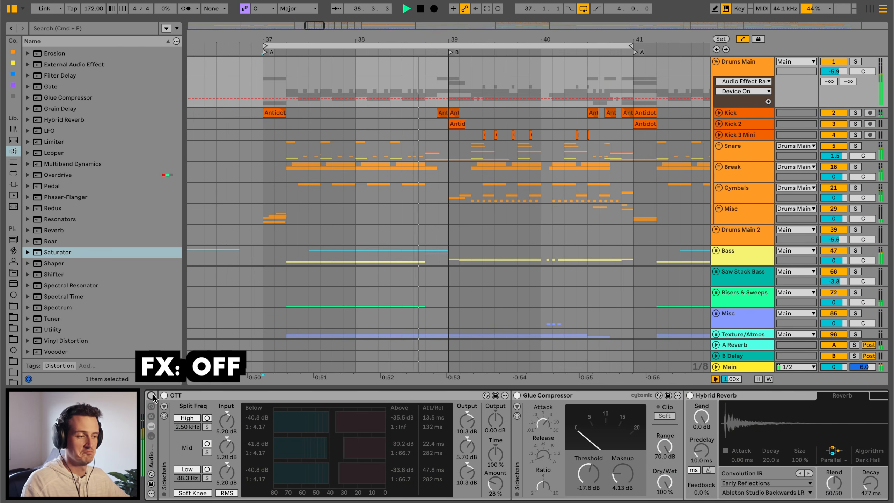
pyautogui.click(152, 396)
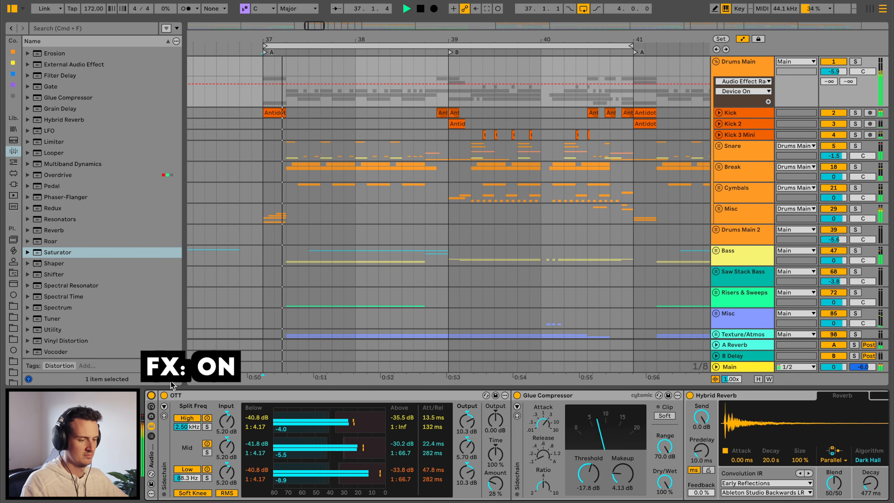
pyautogui.click(152, 396)
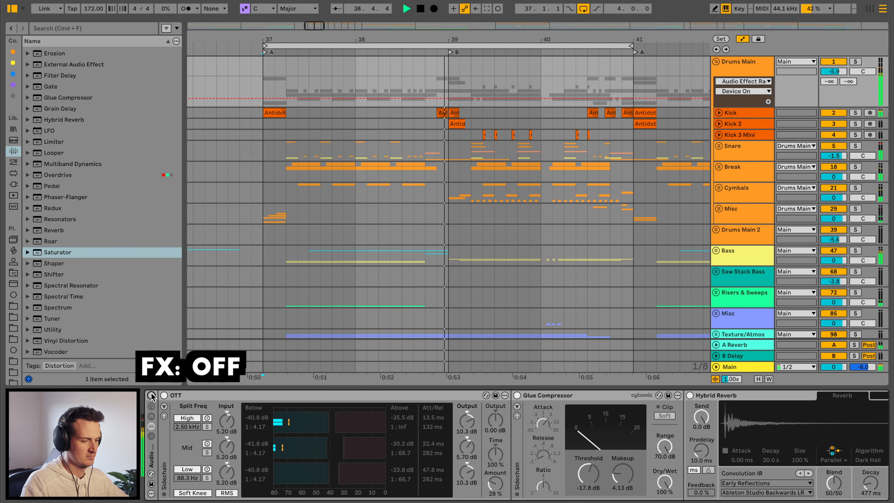
pyautogui.click(152, 395)
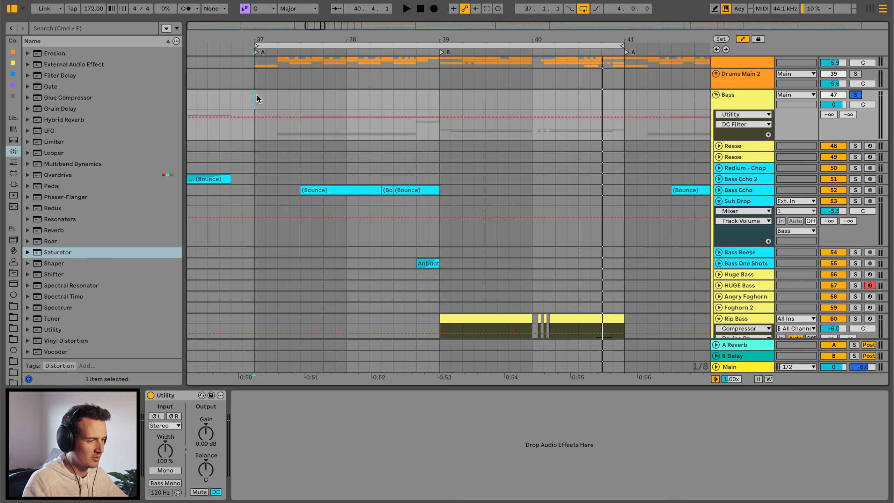
# Play bars 37 to 41 of the Bass group and try an Overdrive on it, centred at 832 Hz with bandwidth 1.03
pyautogui.moveTo(517, 110); pyautogui.dragTo(621, 114)
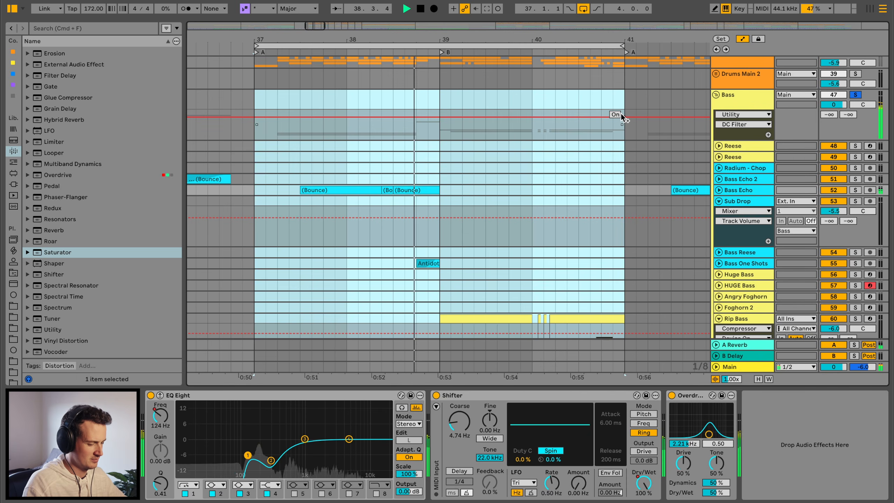
pyautogui.click(733, 95)
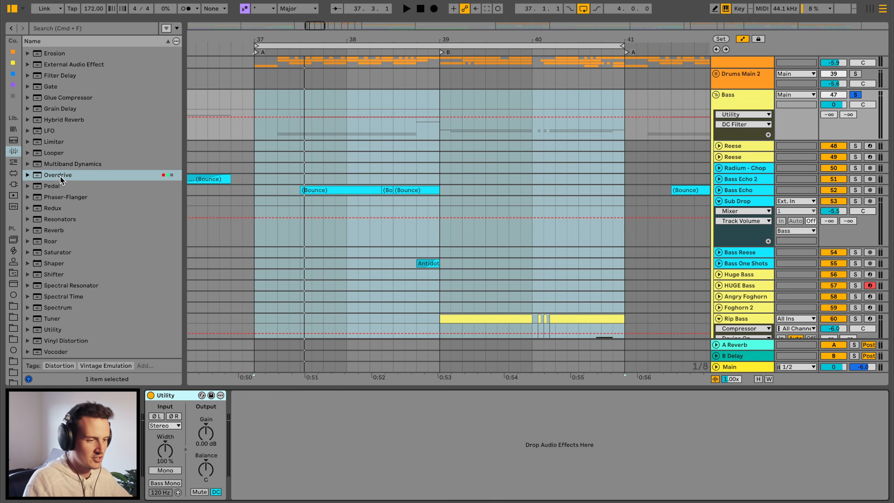
pyautogui.doubleClick(58, 175)
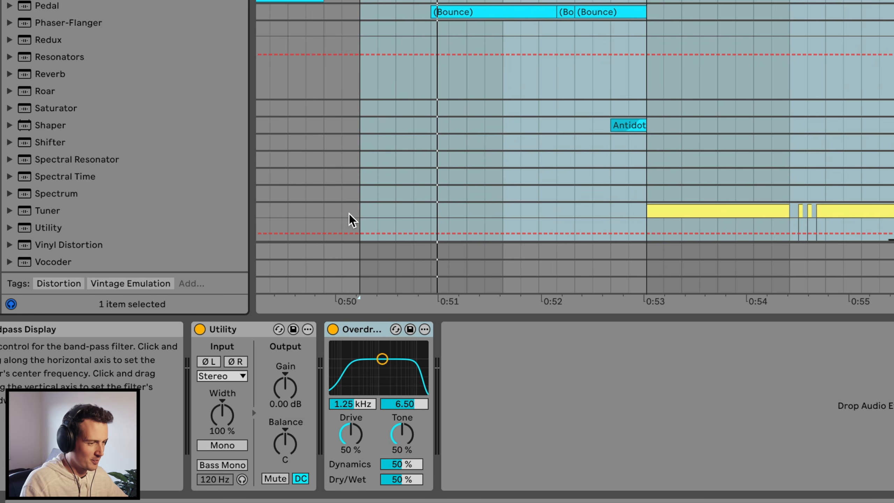
pyautogui.press('space')
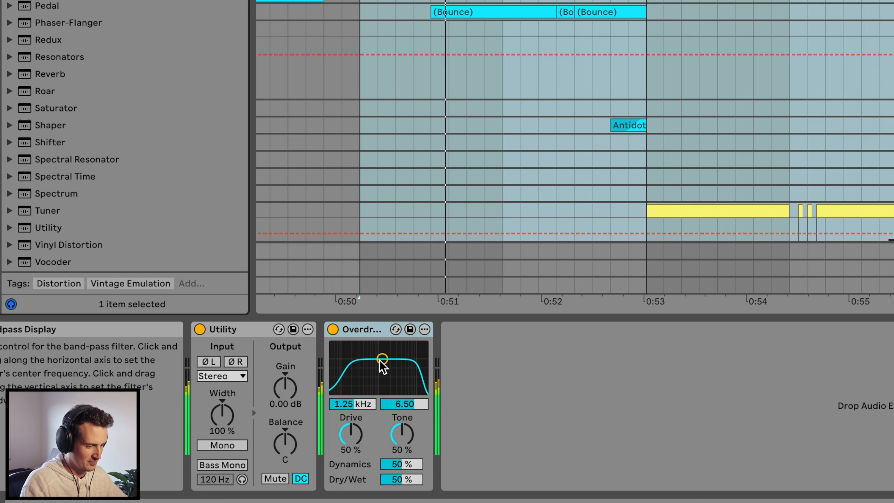
pyautogui.moveTo(382, 360); pyautogui.dragTo(375, 387)
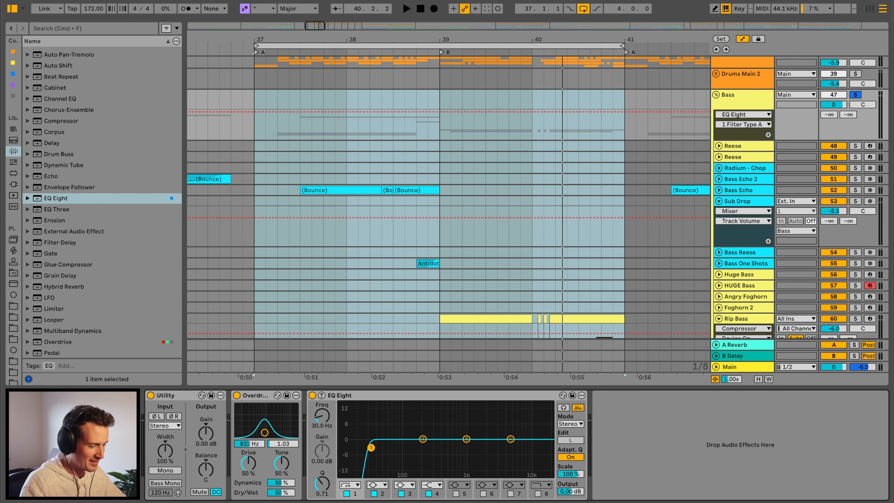
# Try an EQ Eight after the Overdrive, with a steep low cut on band 1 and a band 8 high cut at 1.16 kHz
pyautogui.click(538, 493)
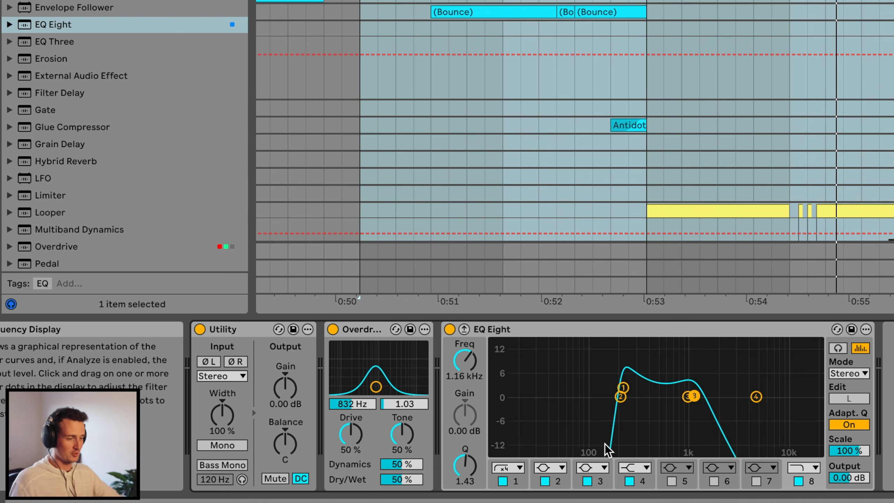
pyautogui.press('space')
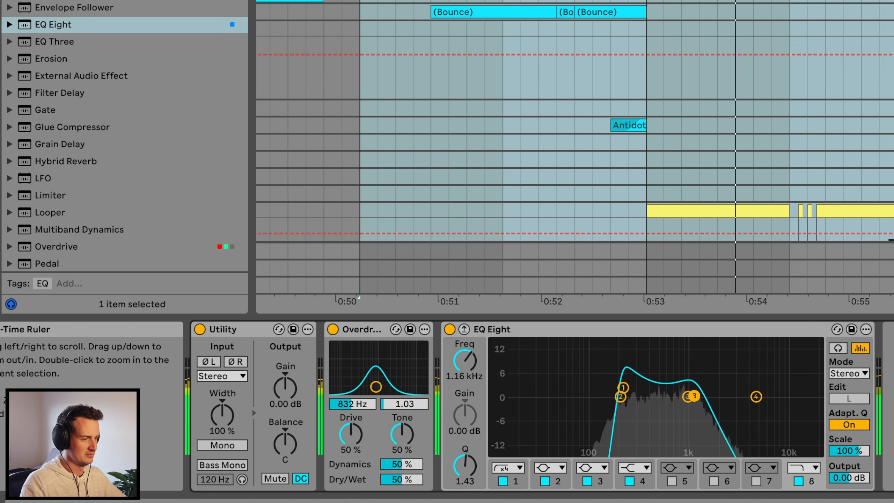
pyautogui.moveTo(661, 304); pyautogui.dragTo(661, 289)
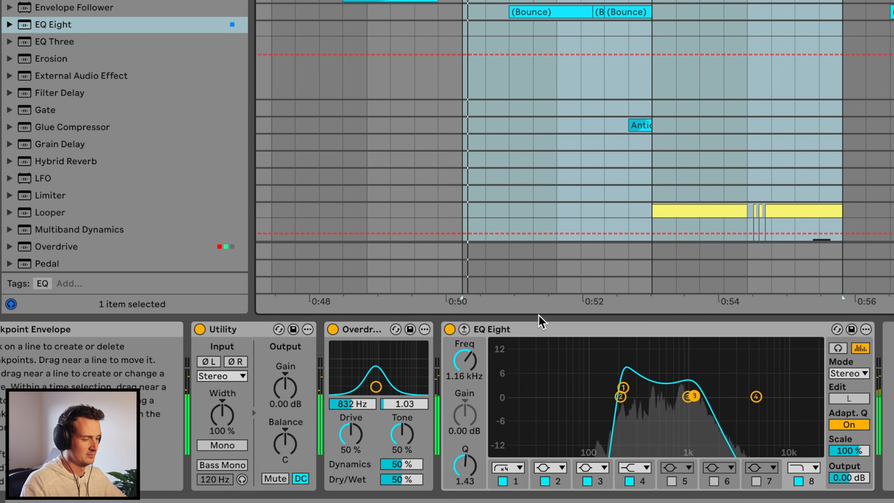
# Add the OTT preset of Multiband Dynamics after Utility on the Bass group and set its amount to 29 %
pyautogui.click(739, 99)
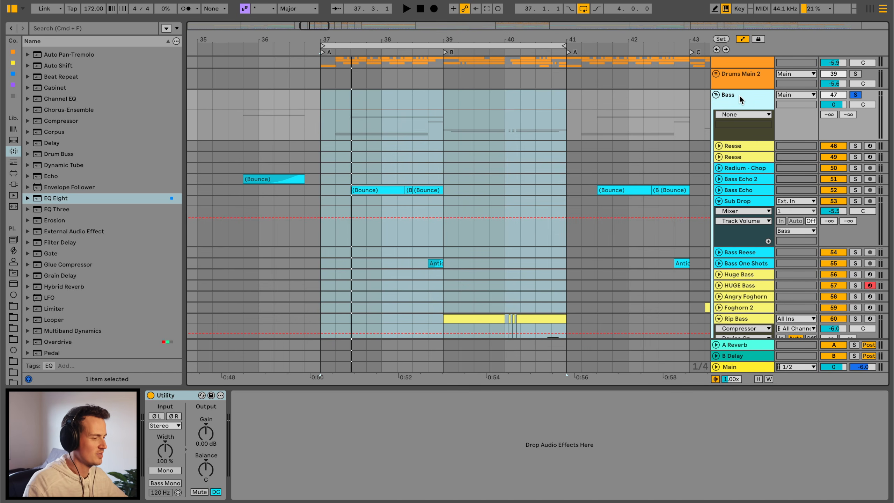
pyautogui.scroll(-3, 153, 178)
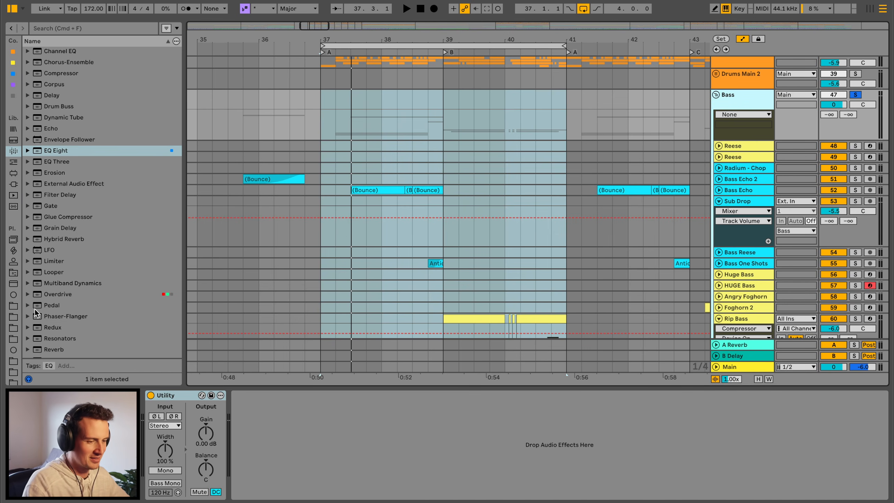
pyautogui.scroll(-5, 57, 265)
pyautogui.doubleClick(51, 212)
pyautogui.press('super+z')
pyautogui.scroll(-3, 102, 272)
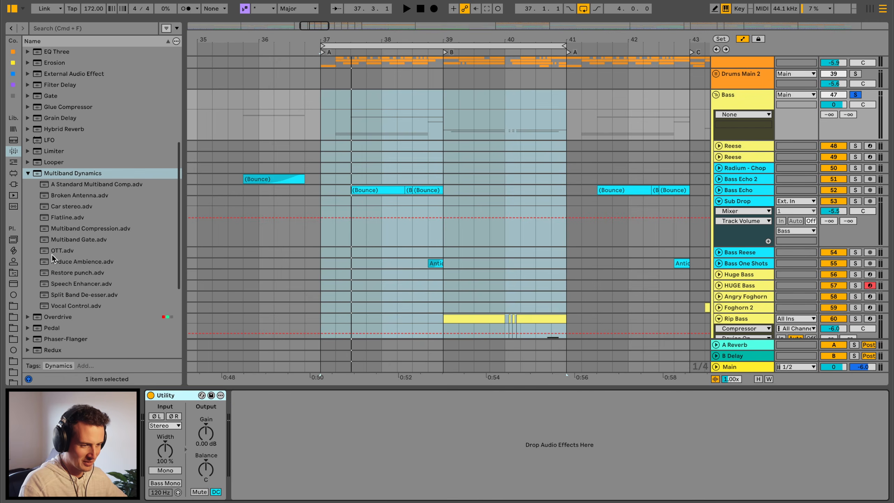
pyautogui.moveTo(52, 255); pyautogui.dragTo(290, 371)
pyautogui.moveTo(319, 439); pyautogui.dragTo(320, 440)
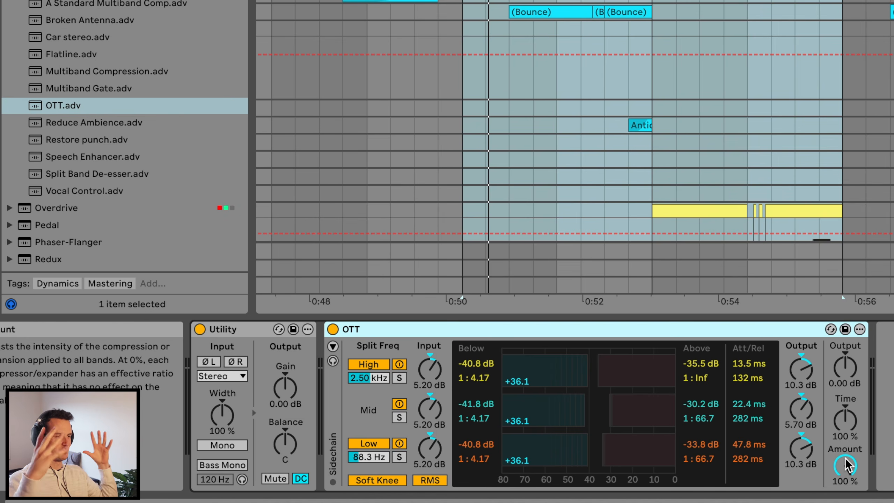
pyautogui.moveTo(847, 466); pyautogui.dragTo(848, 491)
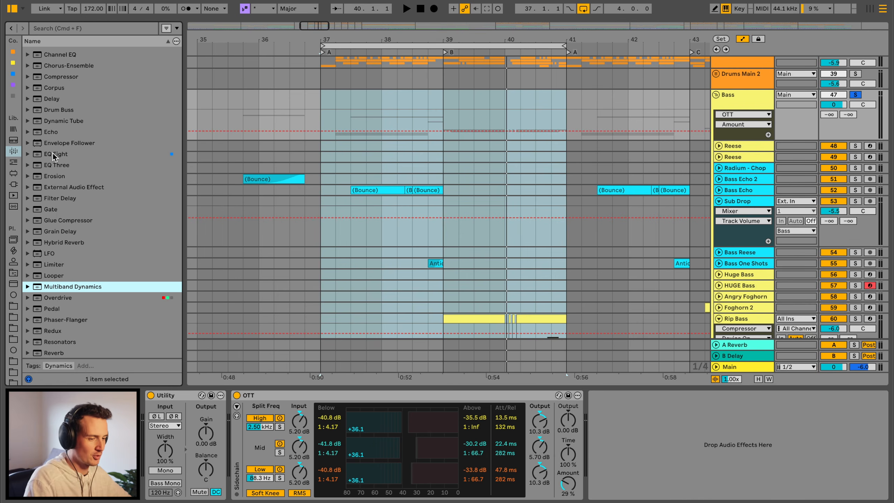
# Add an Auto Filter after OTT on the Bass group and set its filter type to Notch
pyautogui.click(53, 155)
pyautogui.scroll(3, 53, 155)
pyautogui.click(52, 85)
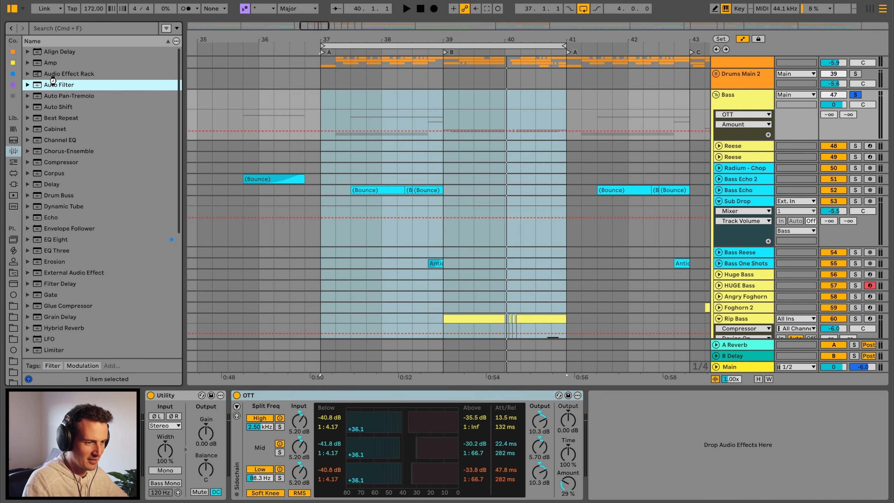
pyautogui.moveTo(739, 457); pyautogui.dragTo(678, 427)
pyautogui.click(619, 449)
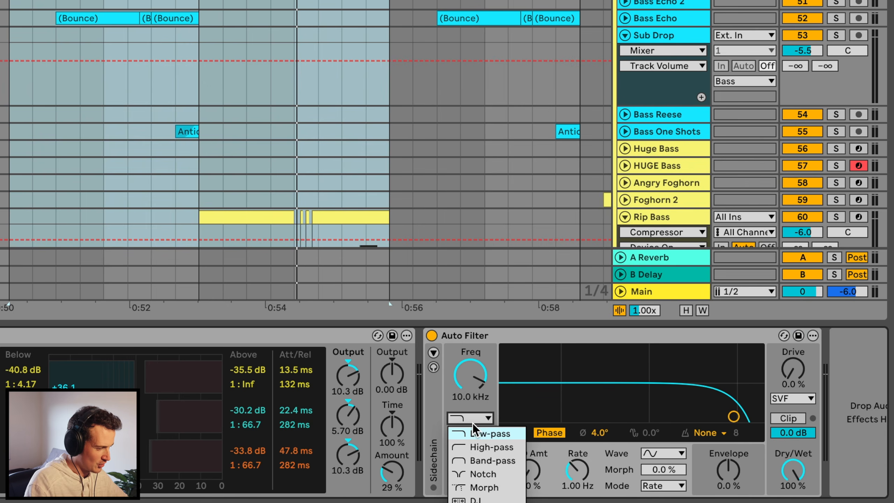
pyautogui.click(617, 481)
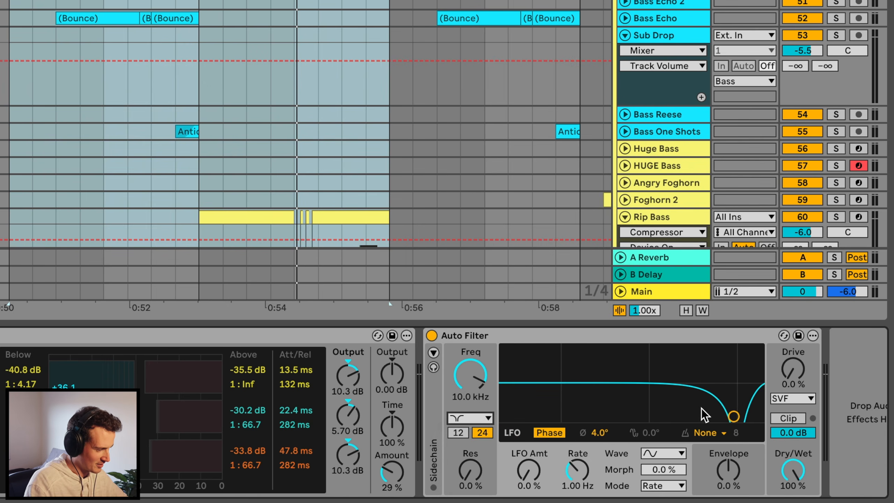
# Place the Auto Filter's notch at 339 Hz with 77 % resonance while auditioning the bass
pyautogui.moveTo(733, 417); pyautogui.dragTo(603, 378)
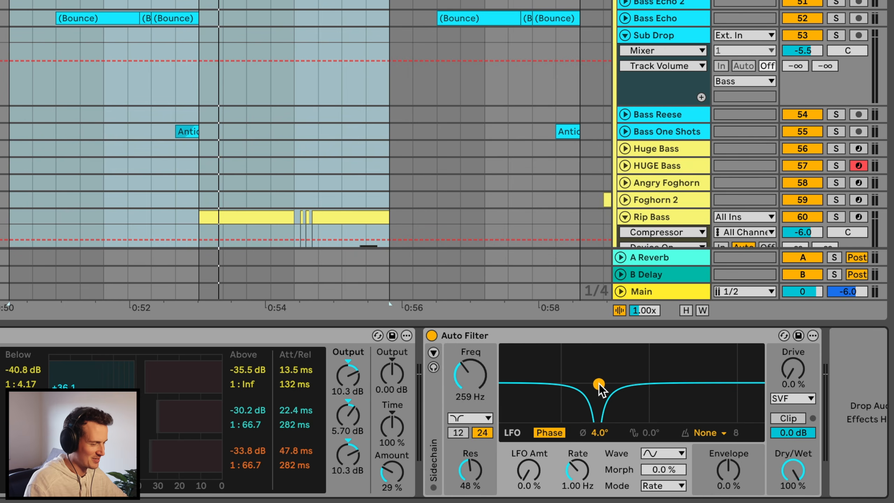
pyautogui.press('space')
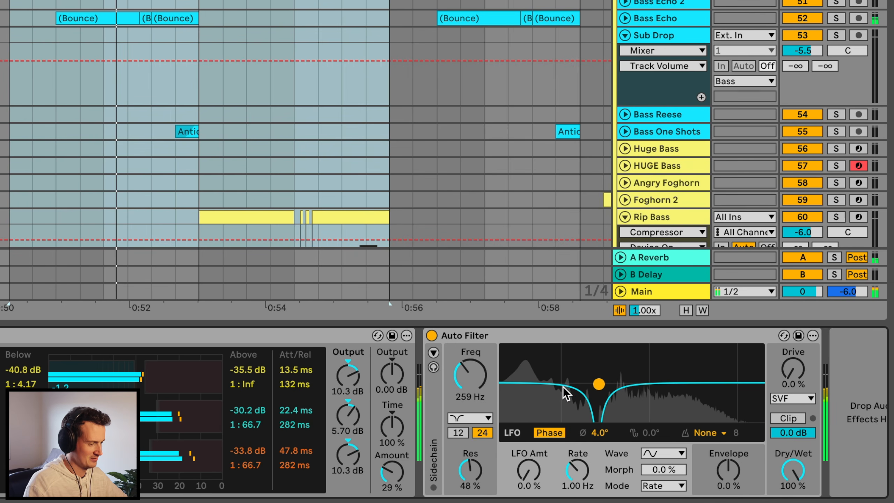
pyautogui.hscroll(2, 571, 409)
pyautogui.moveTo(568, 384); pyautogui.dragTo(577, 382)
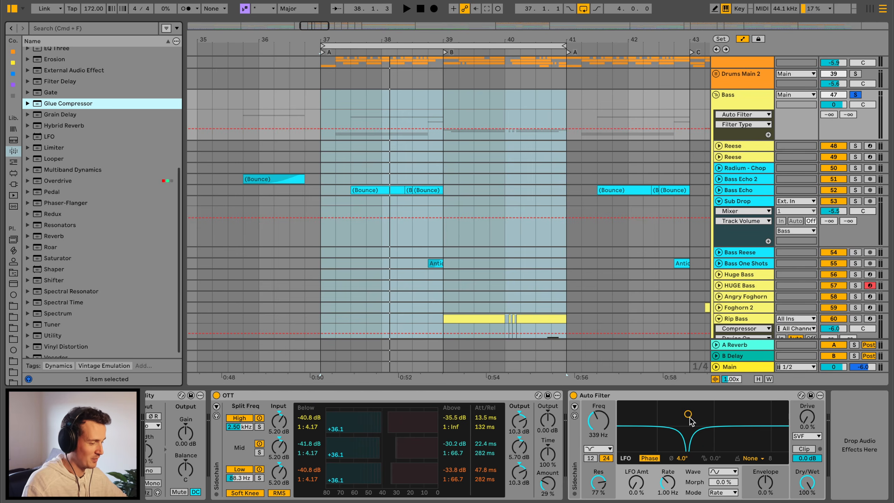
# Add a Glue Compressor after the Bass group's Auto Filter with a slower attack, a faster release and a -22.5 dB threshold
pyautogui.hscroll(5, 689, 419)
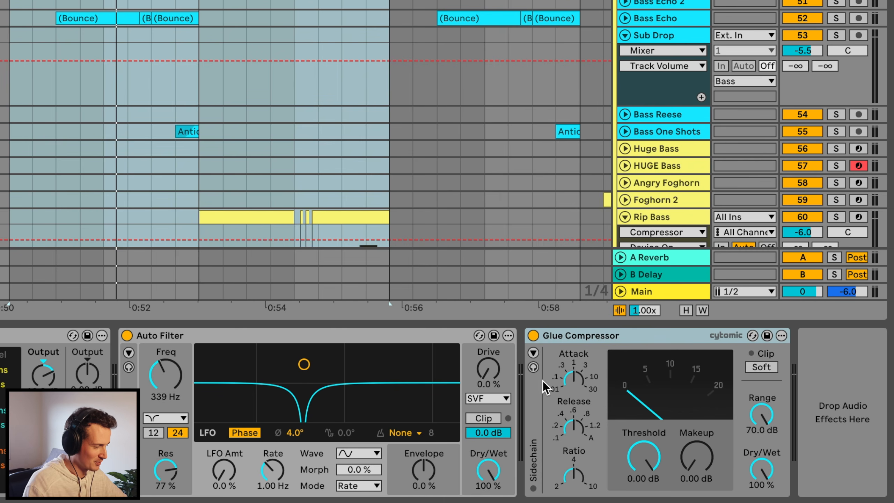
pyautogui.press('space')
pyautogui.moveTo(581, 386); pyautogui.dragTo(577, 367)
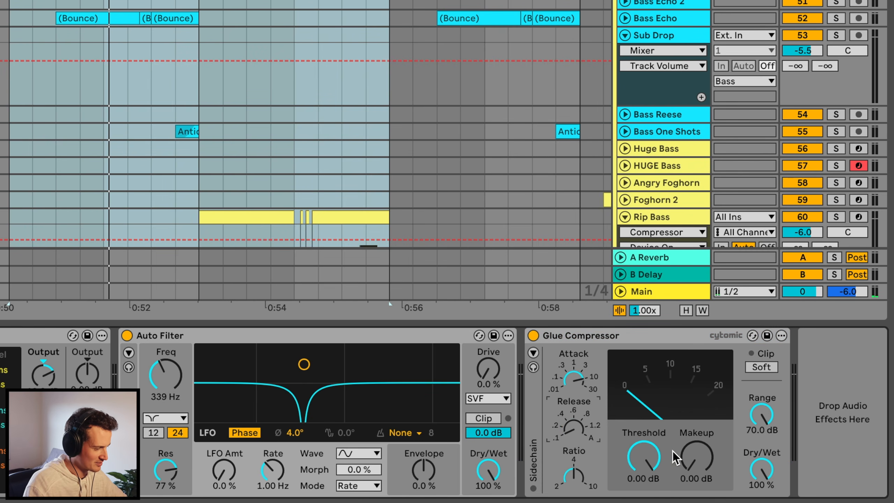
pyautogui.moveTo(643, 457)
pyautogui.mouseDown()
pyautogui.moveTo(643, 479)
pyautogui.moveTo(642, 459)
pyautogui.mouseUp()
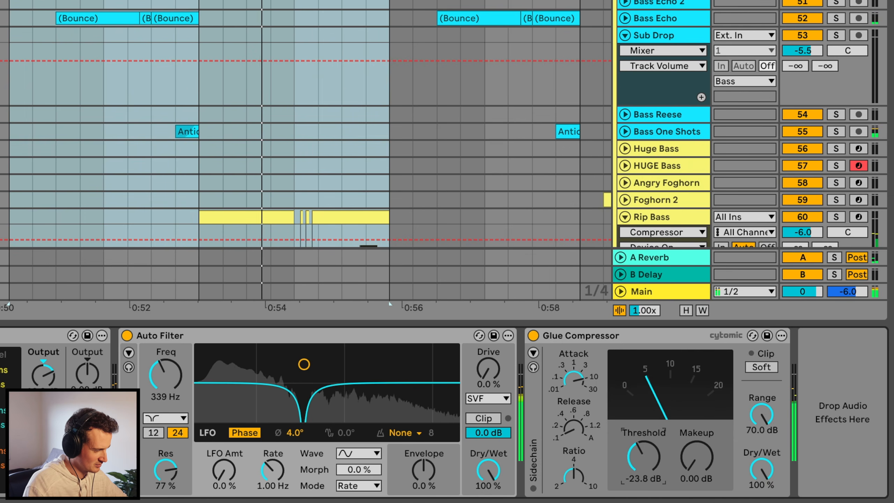
# Enable the Glue Compressor's Soft clipping with 13.5 dB makeup, and follow it with a Utility at -4.44 dB gain
pyautogui.click(697, 458)
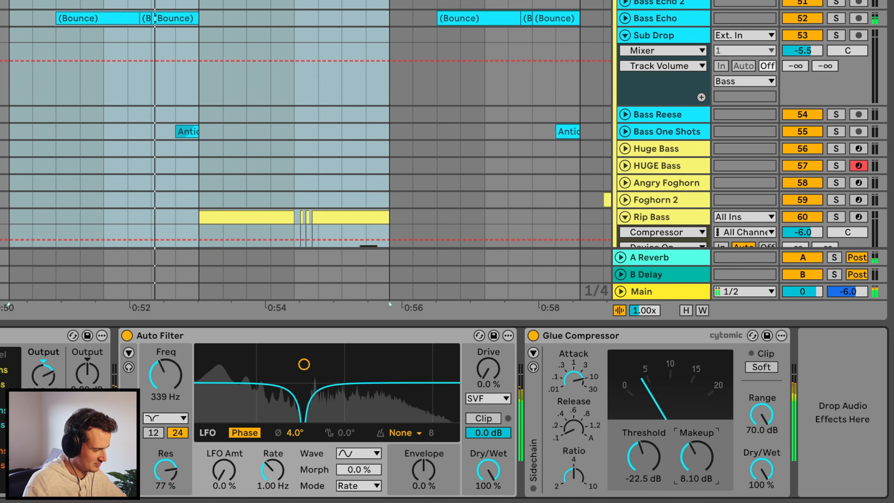
pyautogui.moveTo(697, 457); pyautogui.dragTo(697, 459)
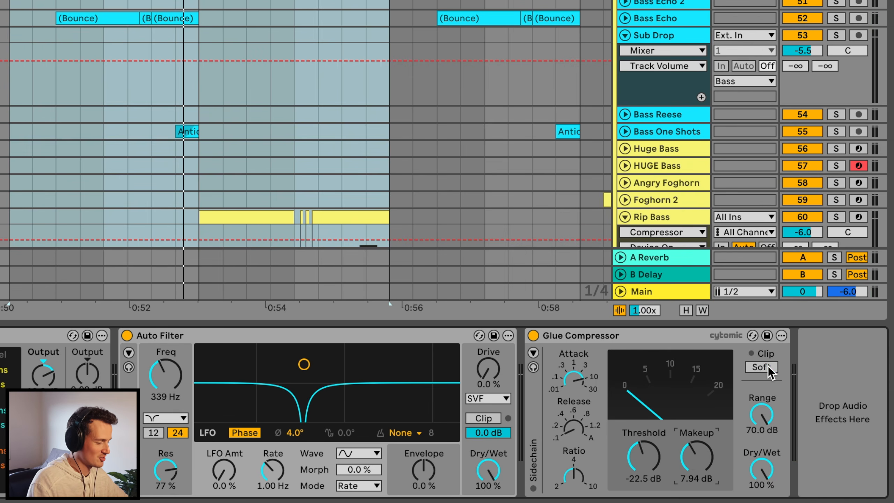
pyautogui.press('space')
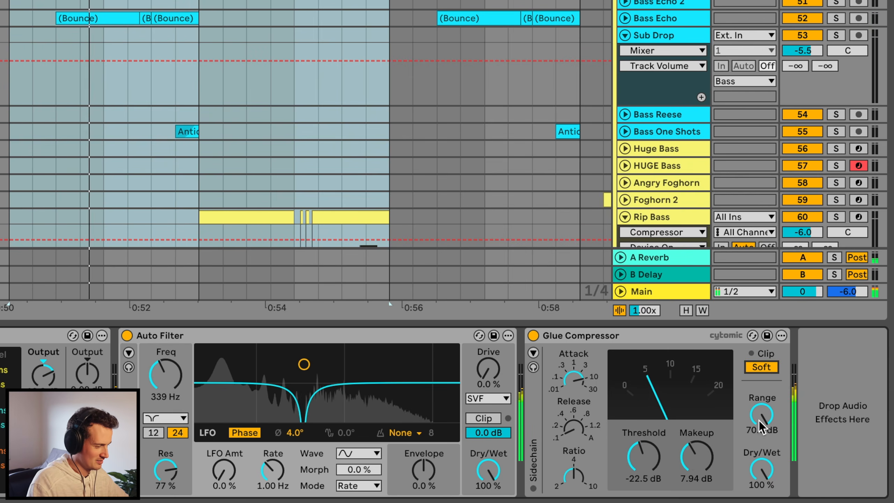
pyautogui.moveTo(697, 457); pyautogui.dragTo(697, 454)
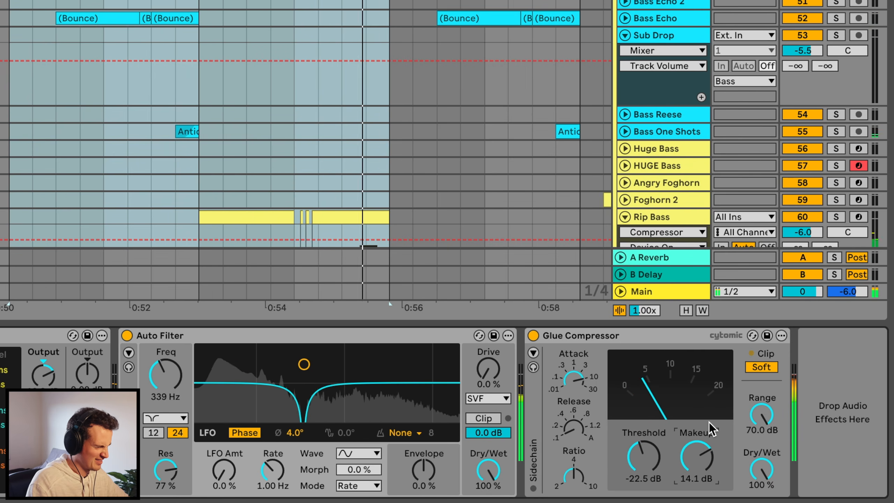
pyautogui.moveTo(697, 457); pyautogui.dragTo(696, 464)
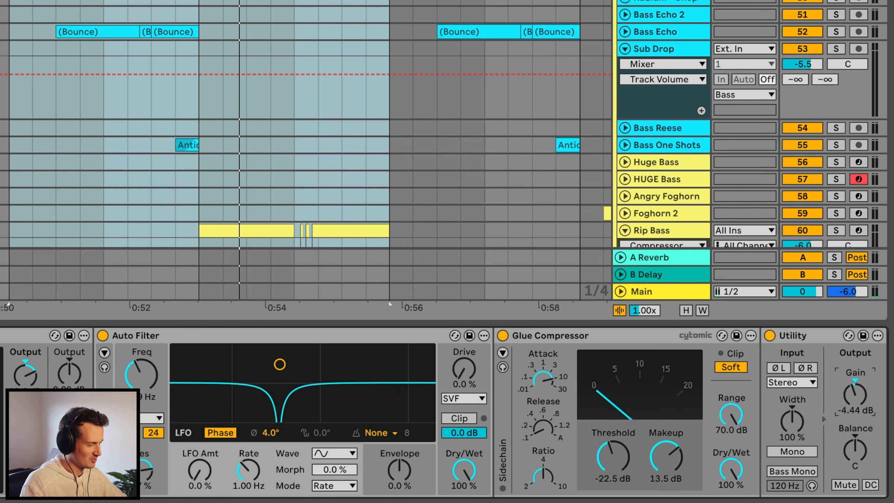
# Group the Bass effects from OTT onward into an Audio Effect Rack and compare the sound with the rack off and on
pyautogui.press('space')
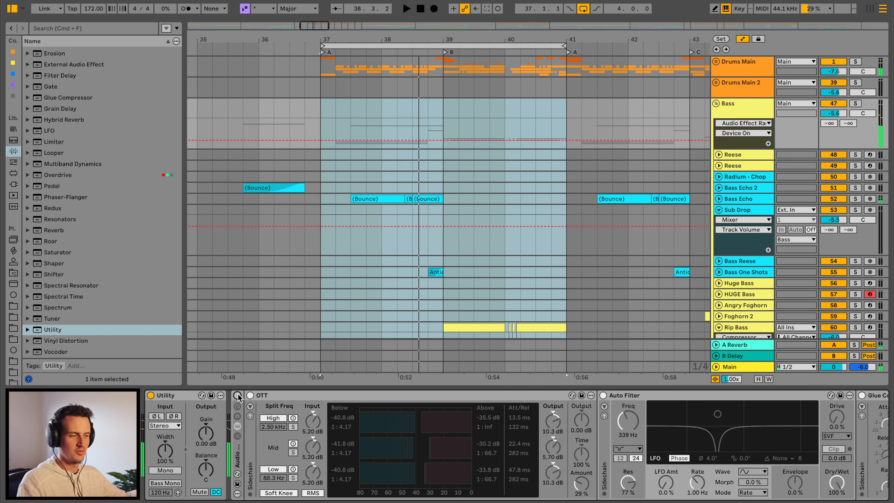
pyautogui.press('space')
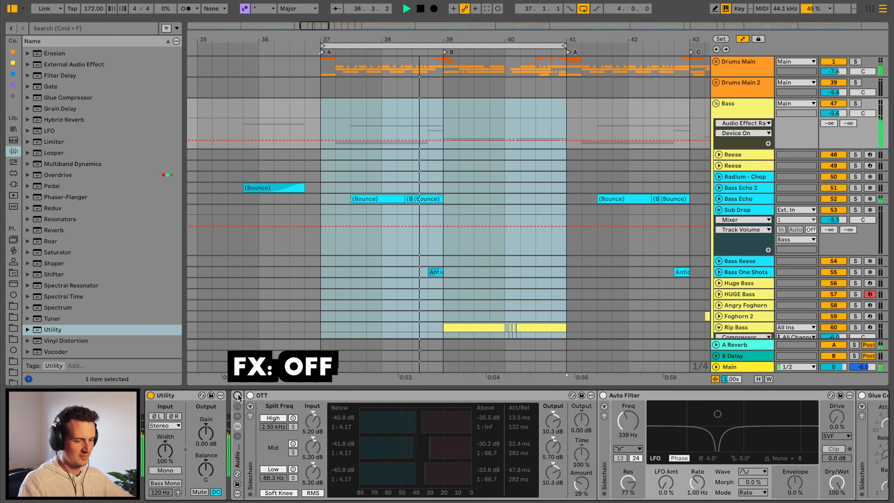
pyautogui.click(237, 396)
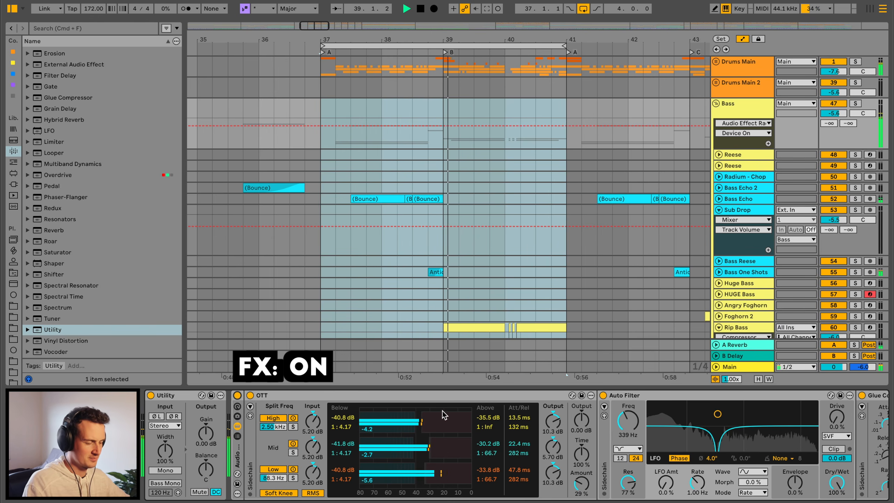
pyautogui.hscroll(8, 442, 412)
pyautogui.hscroll(-8, 443, 412)
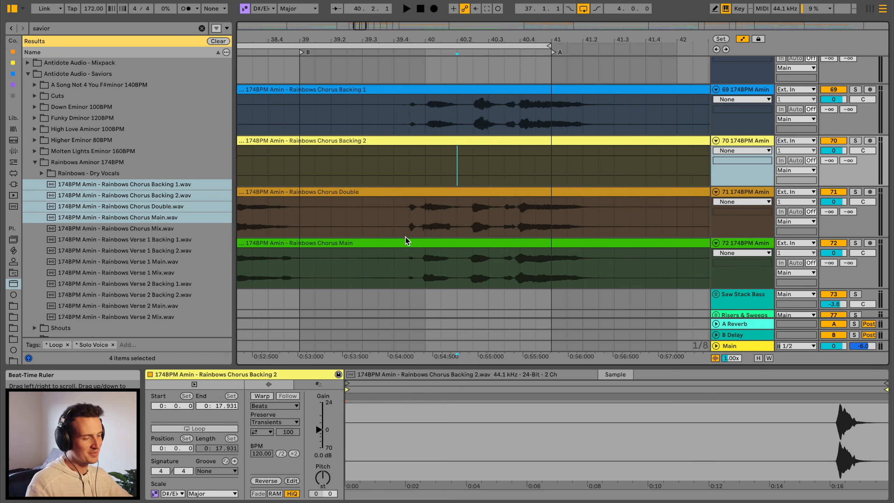
# Add a Compressor to the Rainbows Chorus Double vocal track and set its threshold to -19.2 dB during playback
pyautogui.click(405, 208)
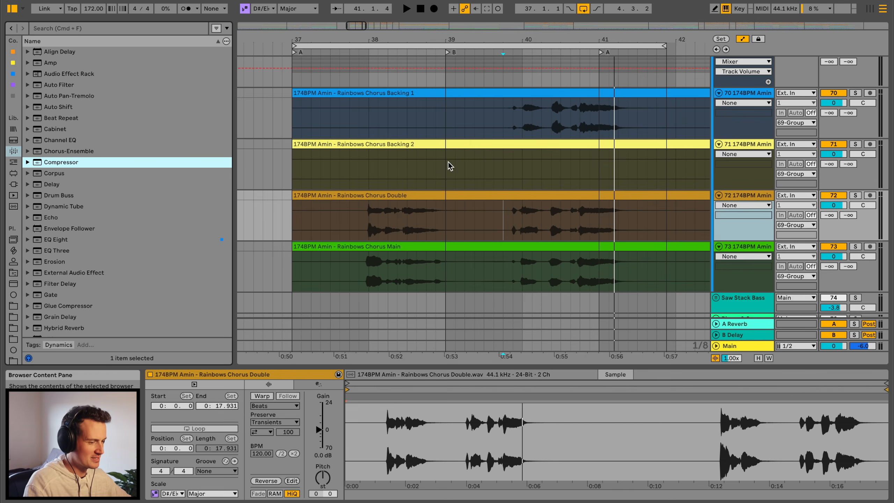
pyautogui.click(321, 311)
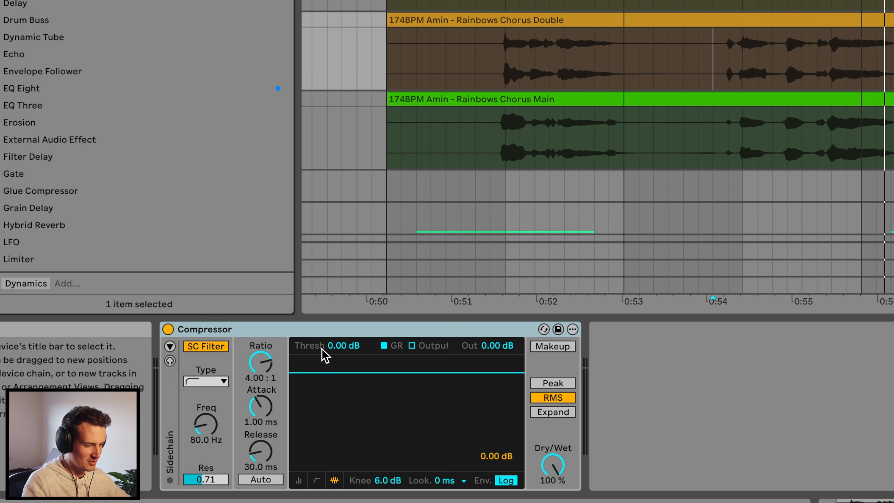
pyautogui.moveTo(250, 405); pyautogui.dragTo(250, 421)
pyautogui.moveTo(342, 343); pyautogui.dragTo(341, 340)
pyautogui.press('space')
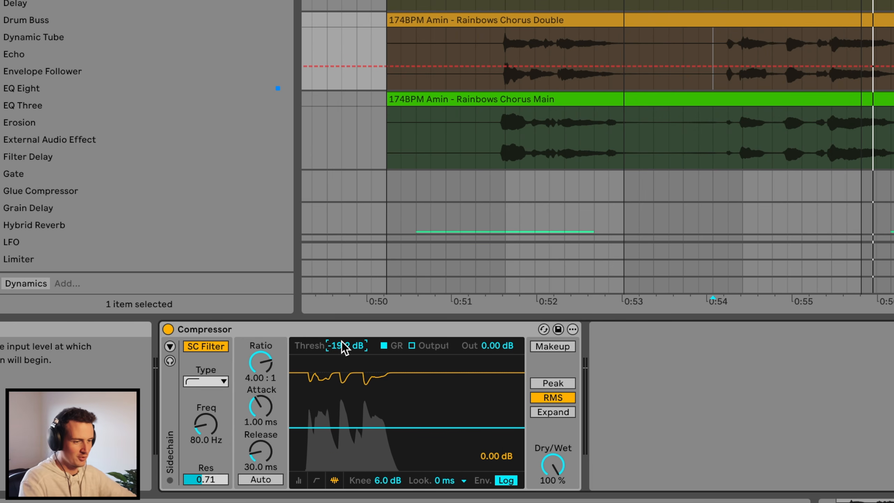
# Add an EQ Eight after the vocal Compressor, dipping the low mids with band 2 and cutting band 3 by 3.10 dB at 3.03 kHz
pyautogui.click(36, 93)
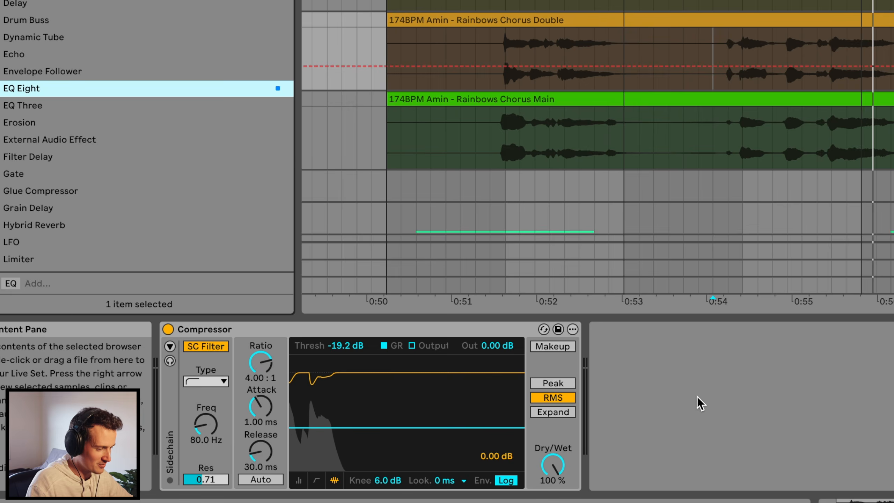
pyautogui.press('Return')
pyautogui.press('super+alt+b')
pyautogui.moveTo(465, 393); pyautogui.dragTo(484, 420)
pyautogui.moveTo(536, 396); pyautogui.dragTo(583, 409)
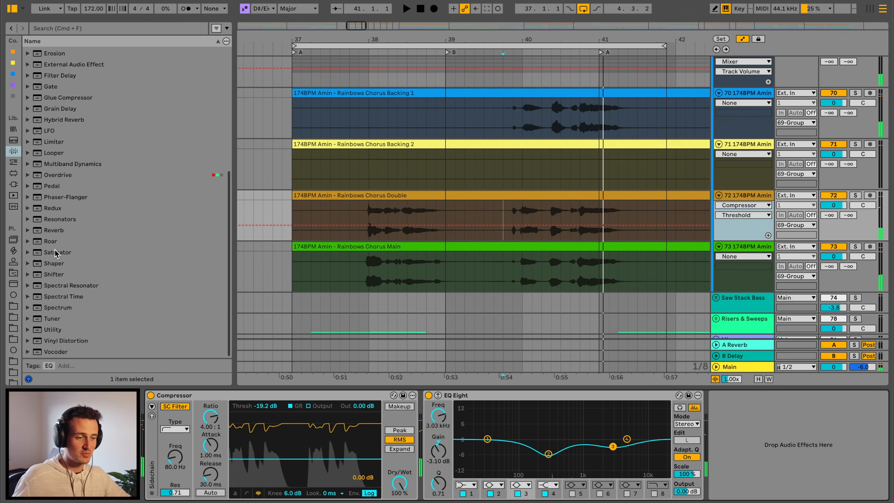
# Add a Ballad Reverb with 3.31 s decay and 44 % dry/wet, followed by a second Compressor with a -29.6 dB threshold and 6.10:1 ratio
pyautogui.press('space')
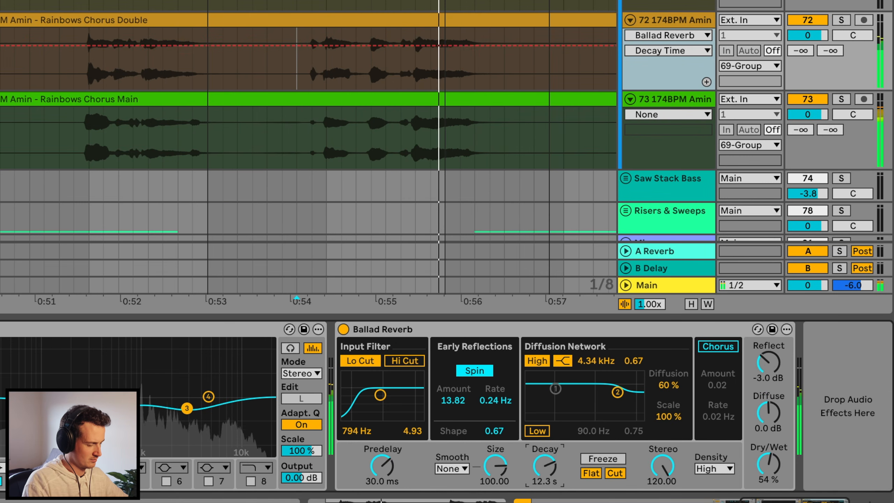
pyautogui.moveTo(545, 466); pyautogui.dragTo(545, 475)
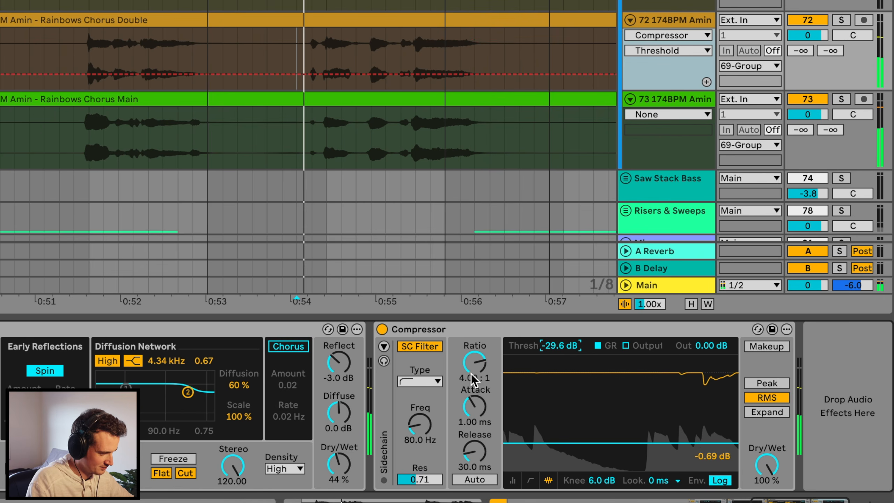
pyautogui.moveTo(474, 380); pyautogui.dragTo(474, 370)
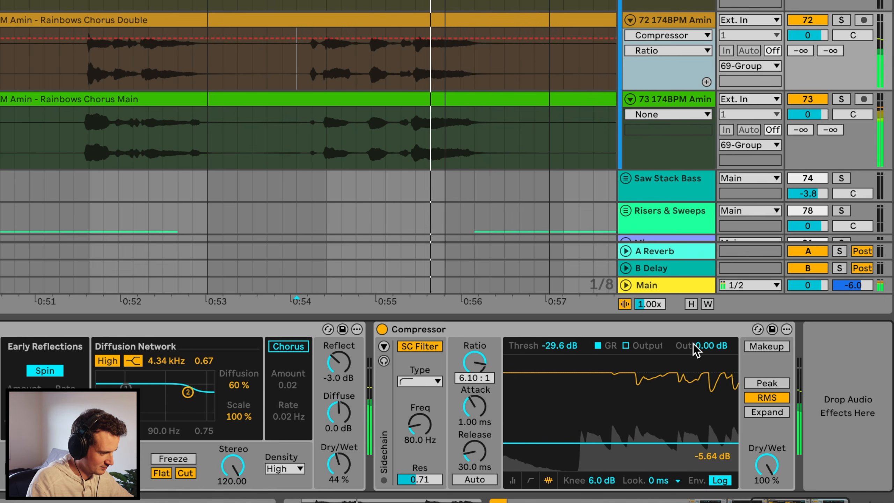
# Group the Chorus Double effects into an Audio Effect Rack and compare the vocal with the rack off and on
pyautogui.hscroll(5, 733, 368)
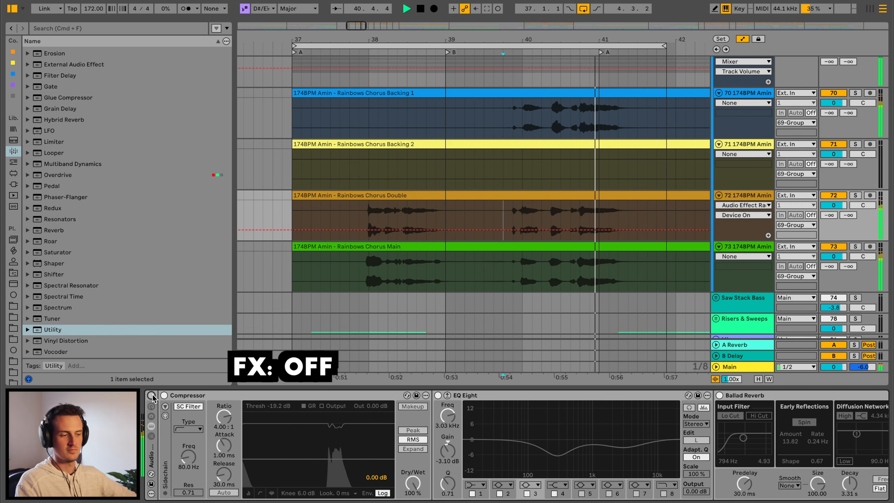
pyautogui.click(151, 395)
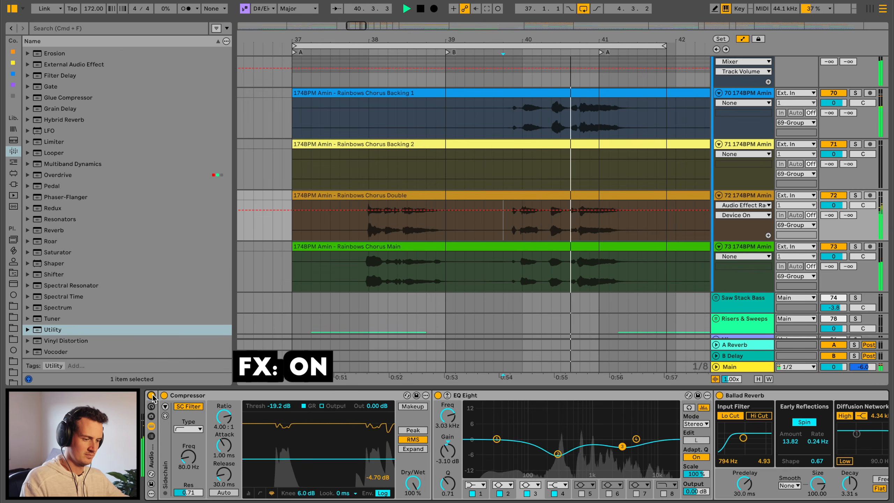
pyautogui.press('space')
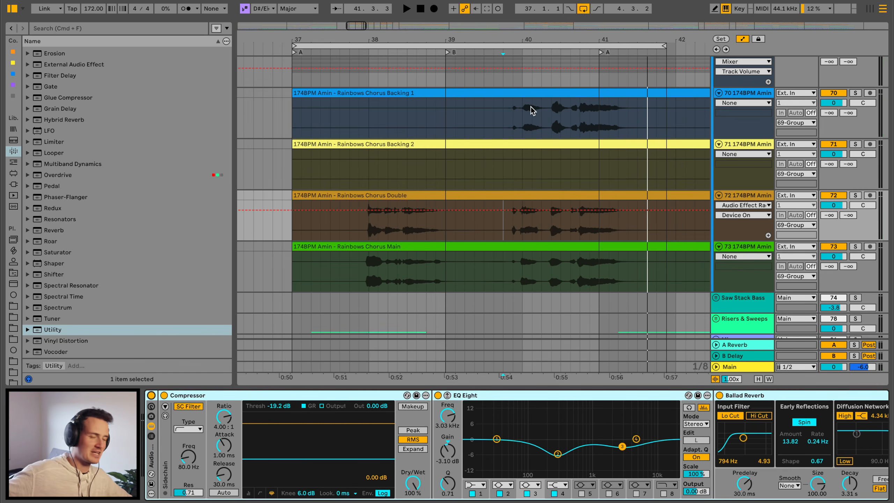